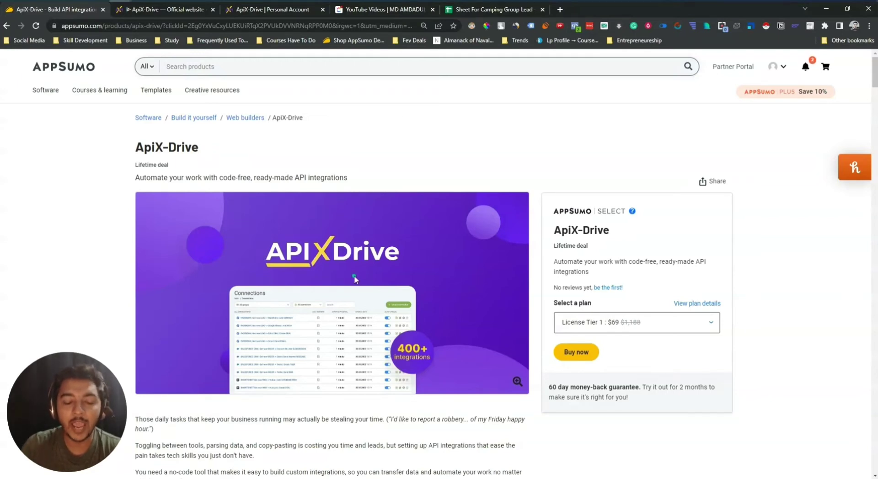
# Review the ApiX-Drive deal page's introduction, TL;DR, At-a-glance and Overview sections on AppSumo
pyautogui.scroll(-9, 353, 280)
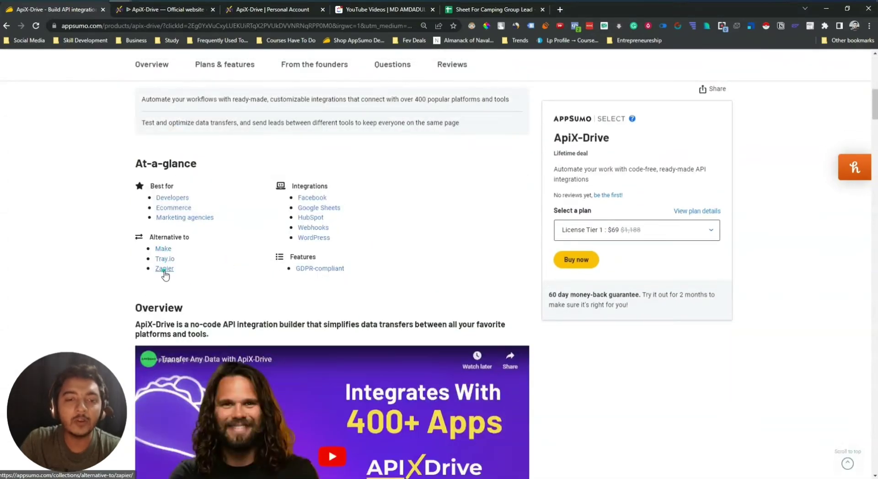
pyautogui.scroll(10, 178, 293)
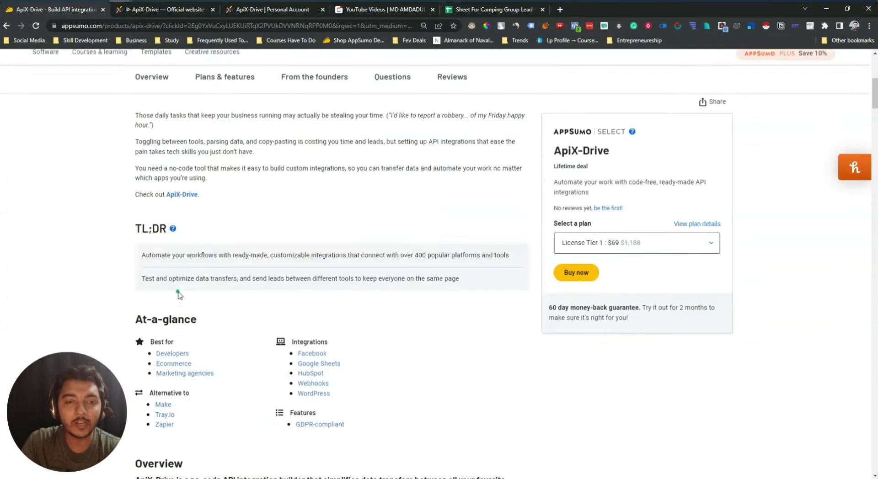
pyautogui.scroll(-3, 179, 293)
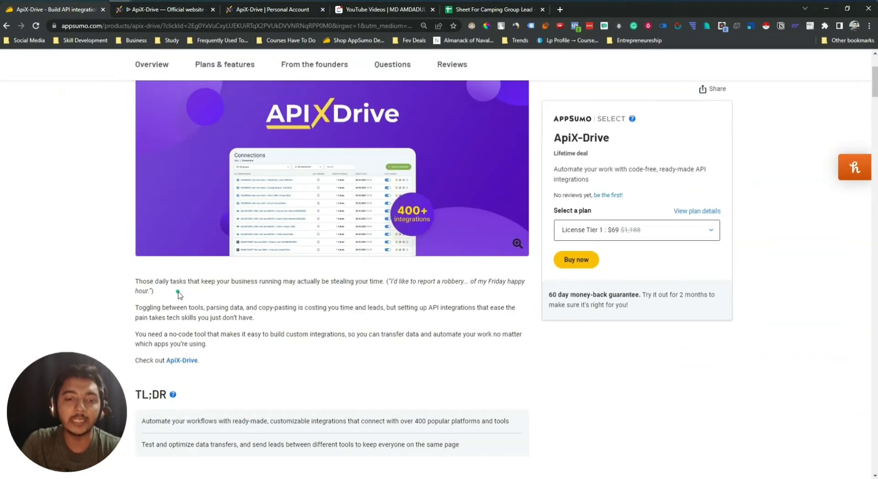
pyautogui.scroll(-6, 178, 292)
pyautogui.scroll(8, 177, 293)
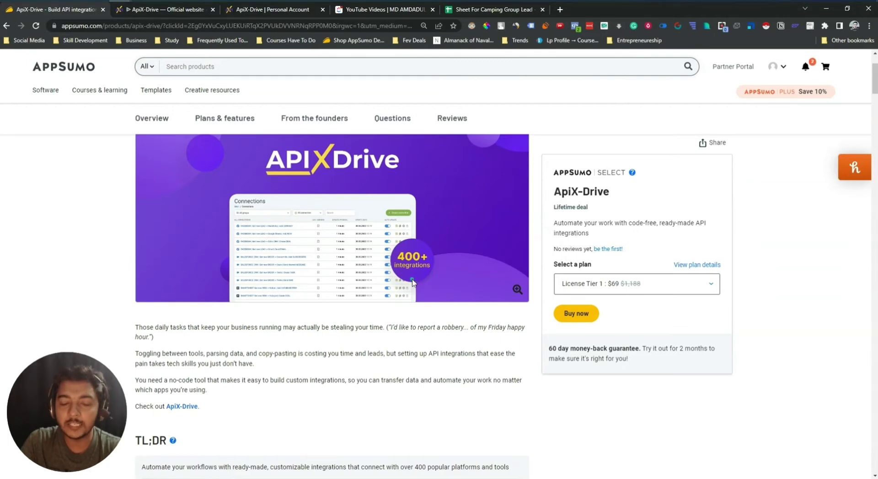
pyautogui.scroll(-8, 412, 282)
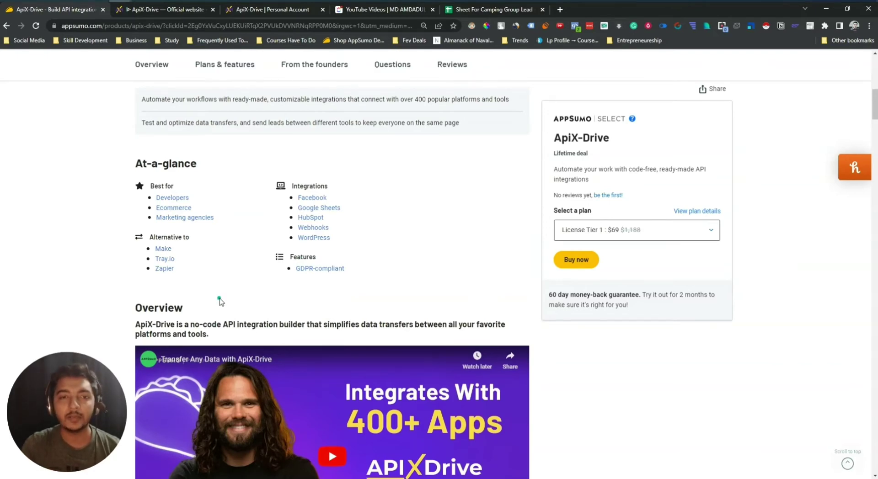
pyautogui.scroll(10, 219, 300)
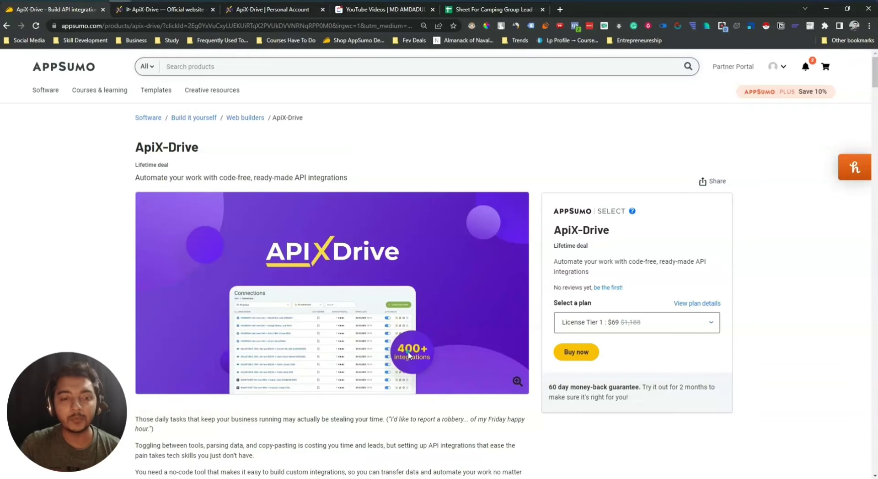
pyautogui.scroll(-12, 409, 355)
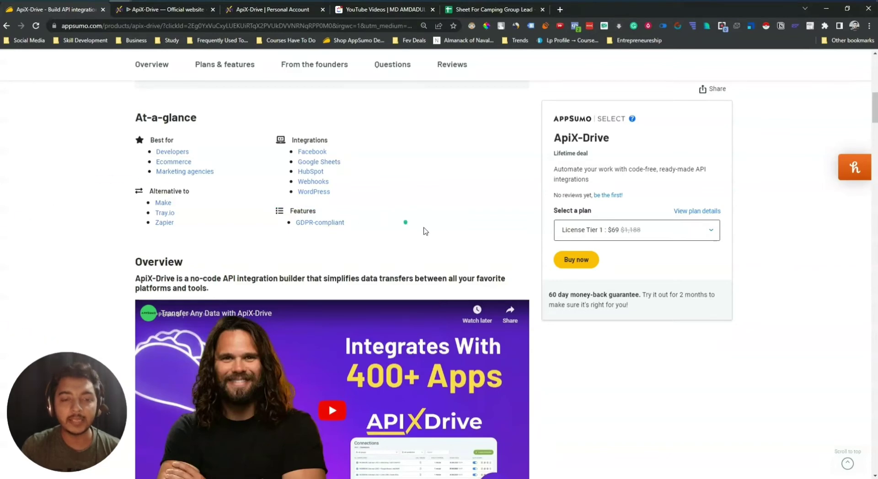
pyautogui.scroll(-4, 424, 230)
pyautogui.scroll(7, 274, 183)
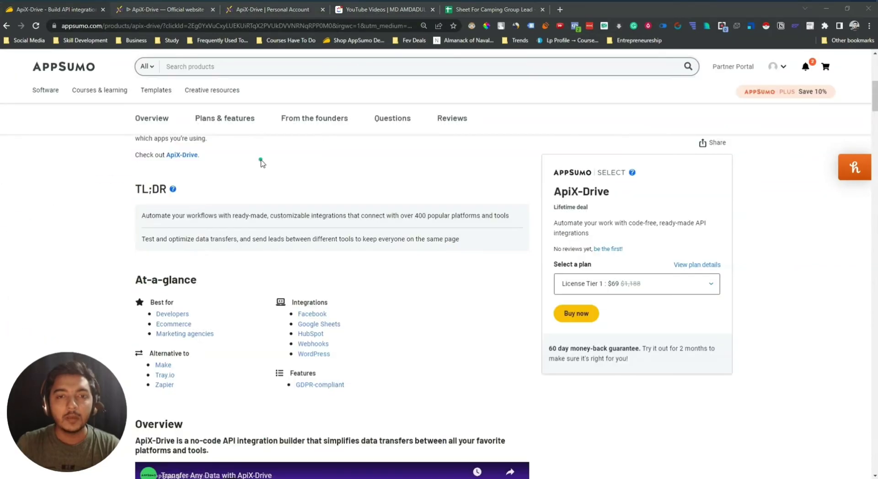
# Go to the deal's plans and features and examine License Tier 1's price, connections and actions allowance
pyautogui.click(232, 128)
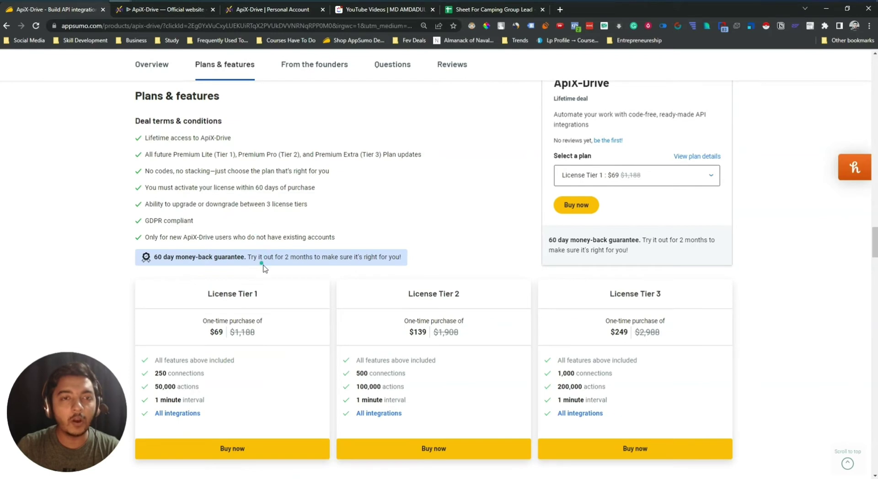
pyautogui.scroll(-2, 280, 306)
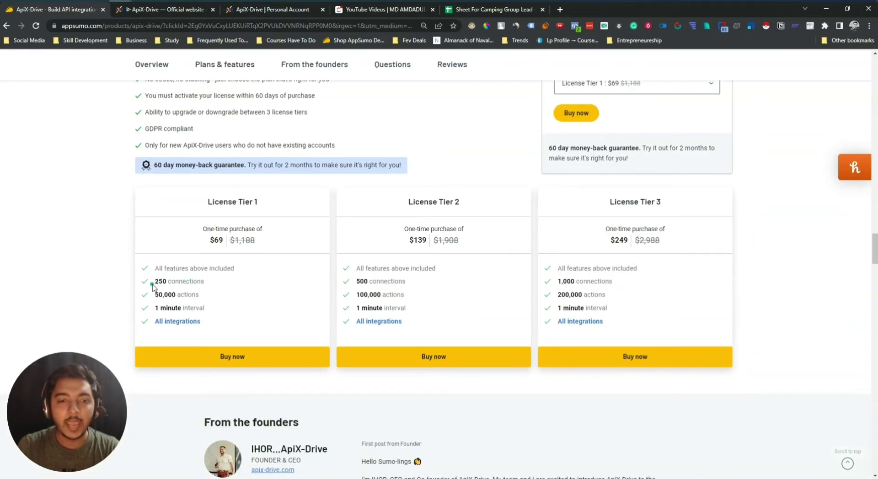
pyautogui.moveTo(153, 285); pyautogui.dragTo(212, 295)
pyautogui.click(213, 296)
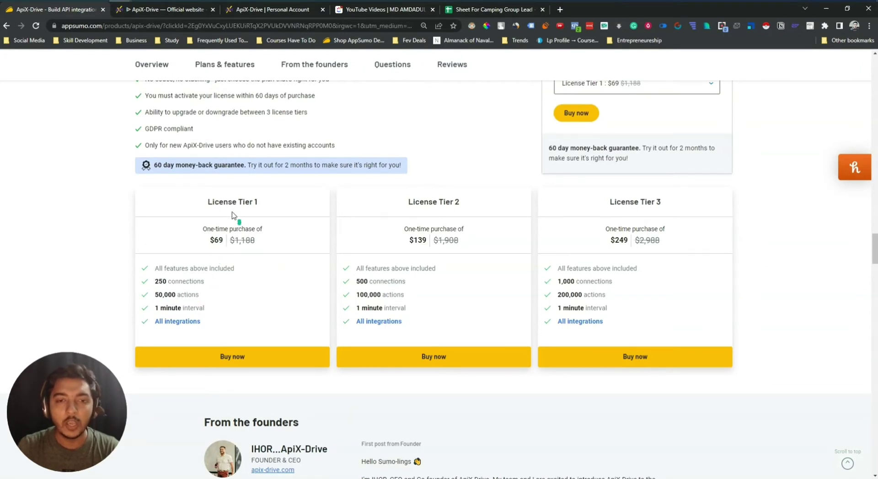
pyautogui.moveTo(207, 202); pyautogui.dragTo(283, 201)
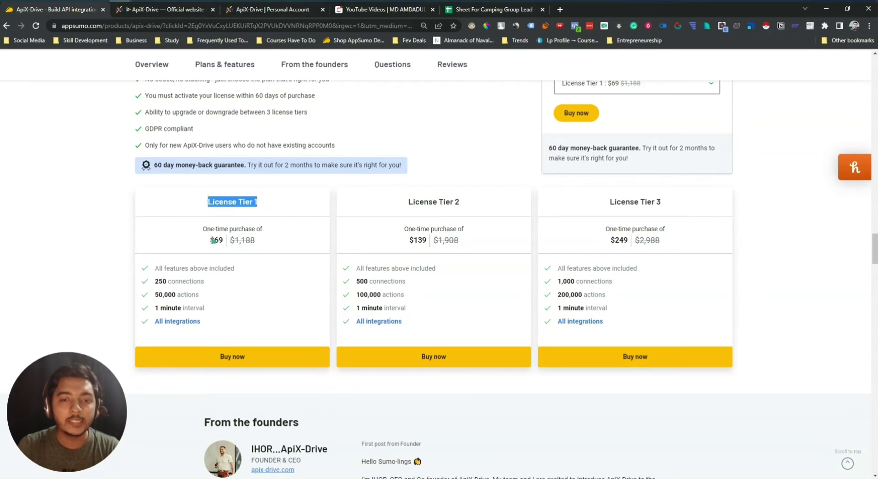
pyautogui.moveTo(224, 240); pyautogui.dragTo(210, 240)
pyautogui.moveTo(154, 284); pyautogui.dragTo(206, 286)
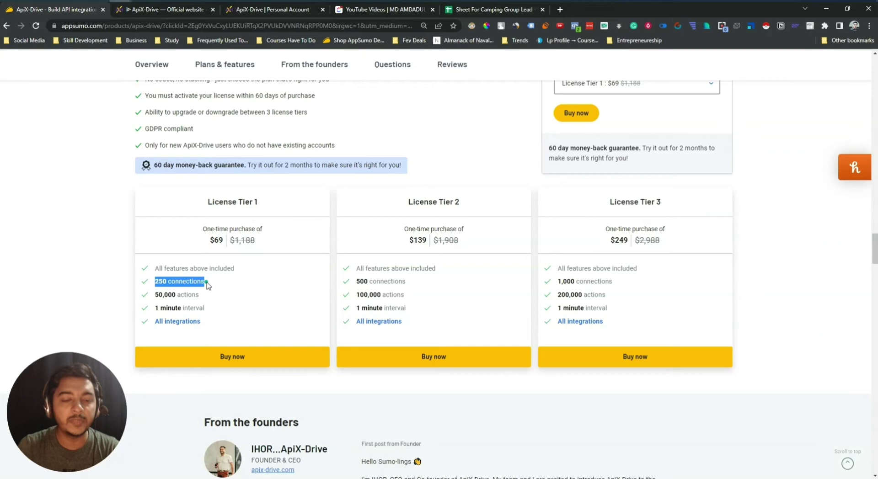
pyautogui.click(156, 294)
pyautogui.moveTo(157, 295); pyautogui.dragTo(217, 297)
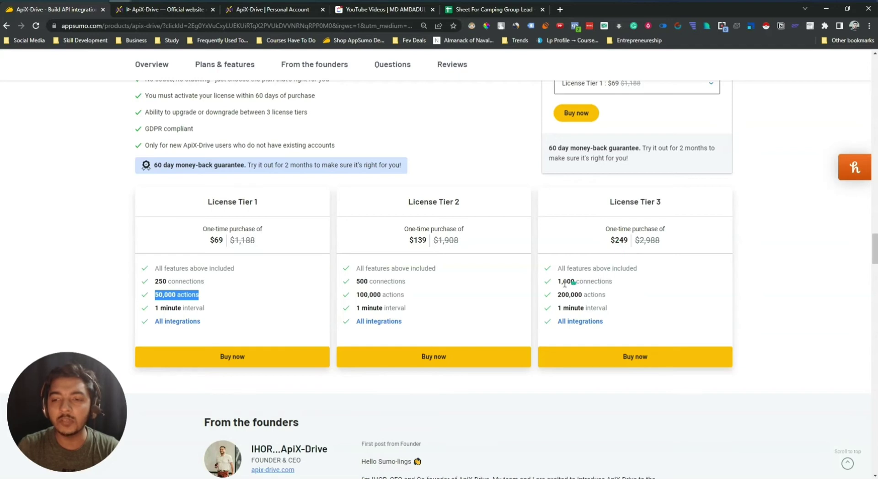
# Examine License Tier 3's connections, actions and interval, and return to the start of the deal page
pyautogui.moveTo(557, 281); pyautogui.dragTo(618, 282)
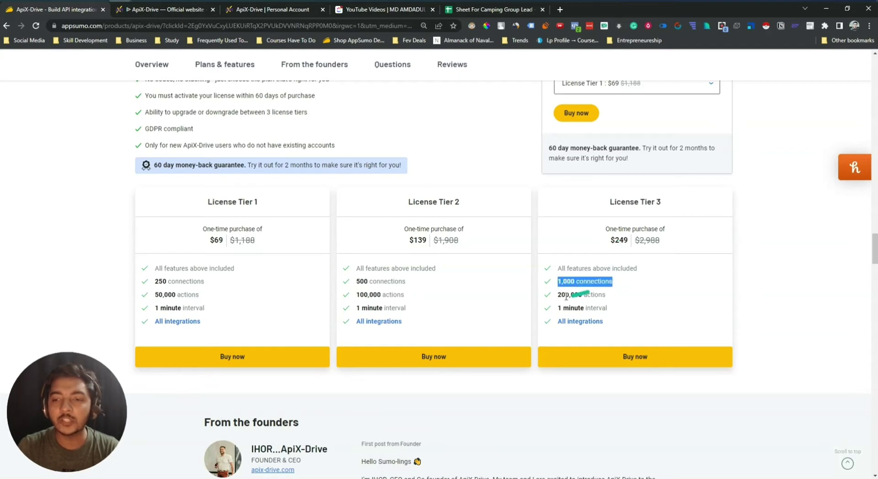
pyautogui.moveTo(560, 297); pyautogui.dragTo(614, 295)
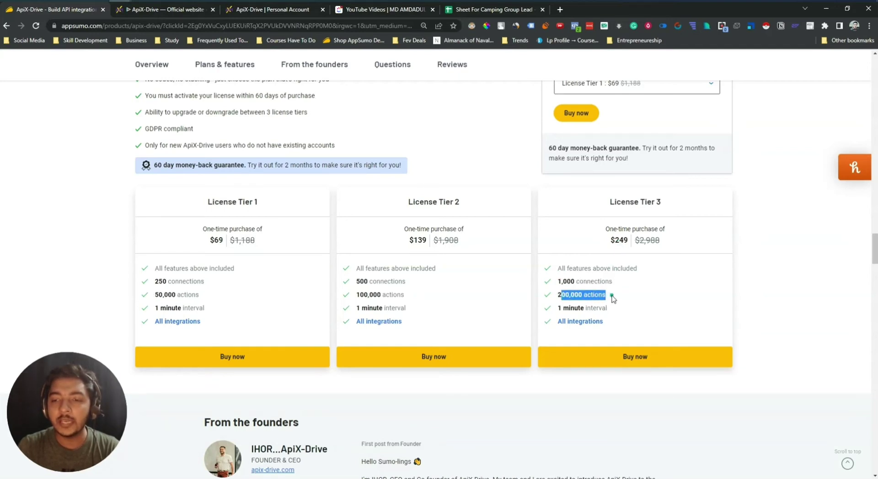
pyautogui.click(603, 308)
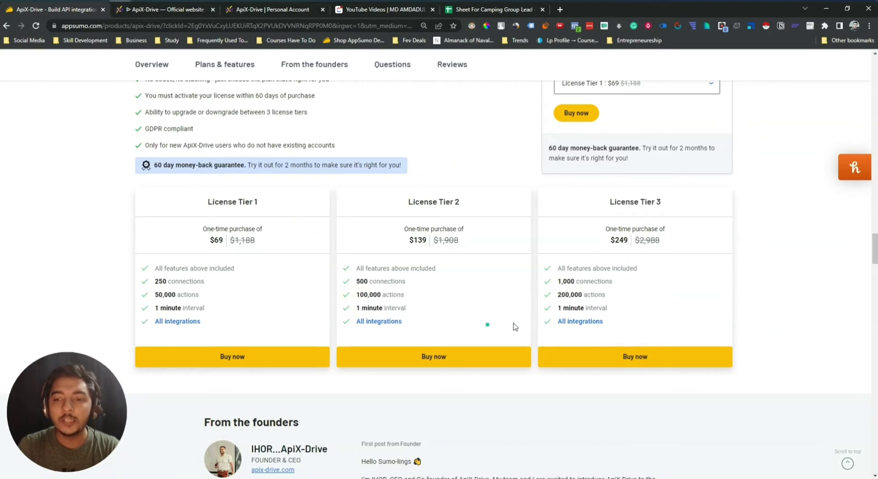
pyautogui.moveTo(560, 308); pyautogui.dragTo(623, 309)
pyautogui.click(622, 310)
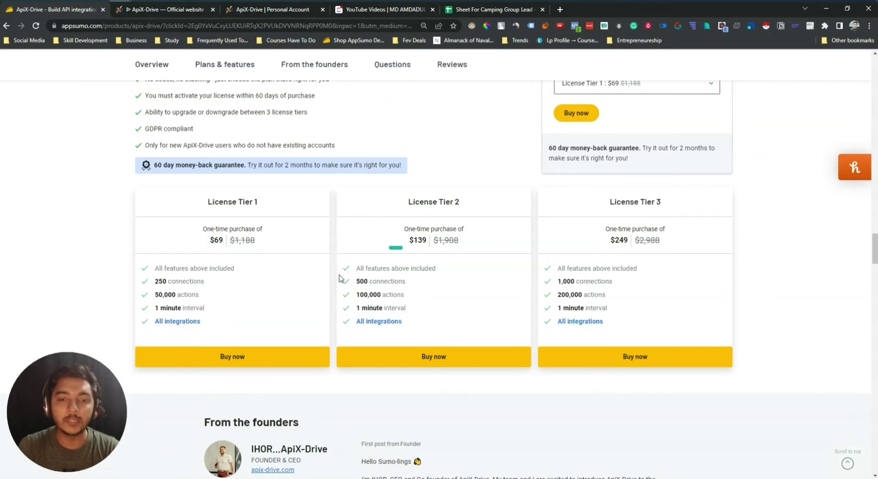
pyautogui.scroll(15, 321, 381)
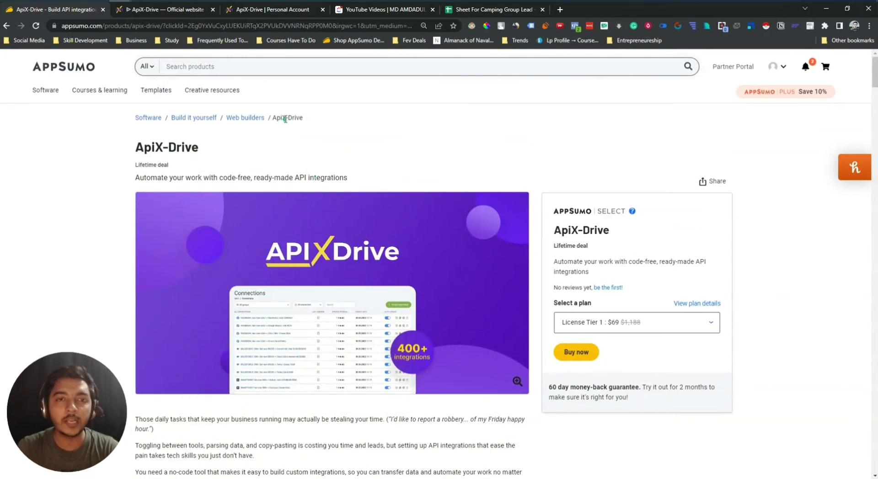
# Switch to the ApiX-Drive official website and view its use cases for eCommerce, Marketers, Managers and IT Developers
pyautogui.click(160, 15)
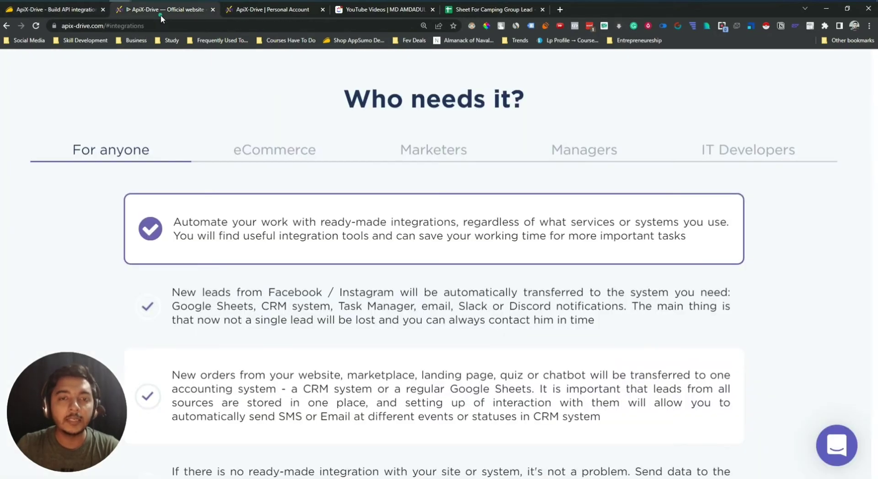
pyautogui.click(266, 160)
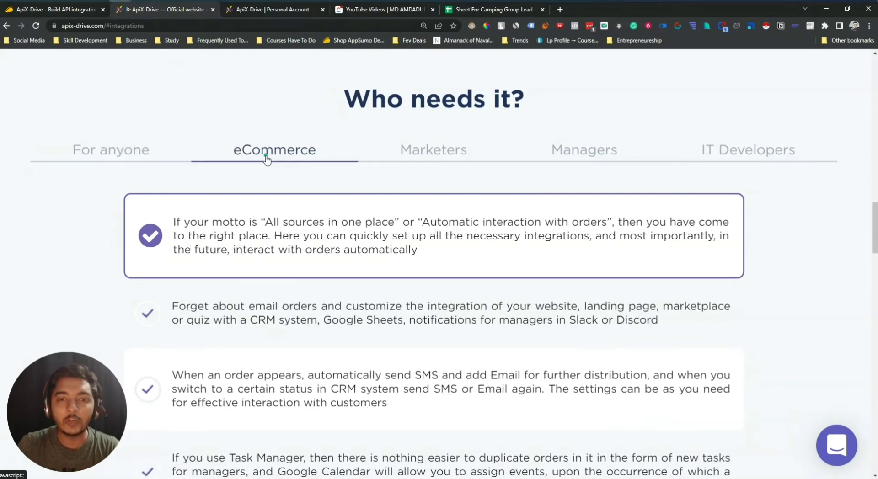
pyautogui.click(403, 160)
pyautogui.click(552, 161)
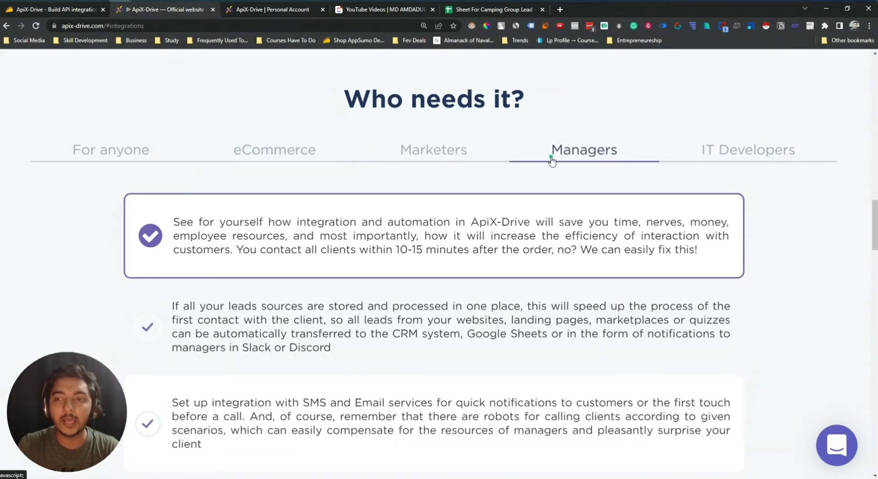
pyautogui.click(724, 156)
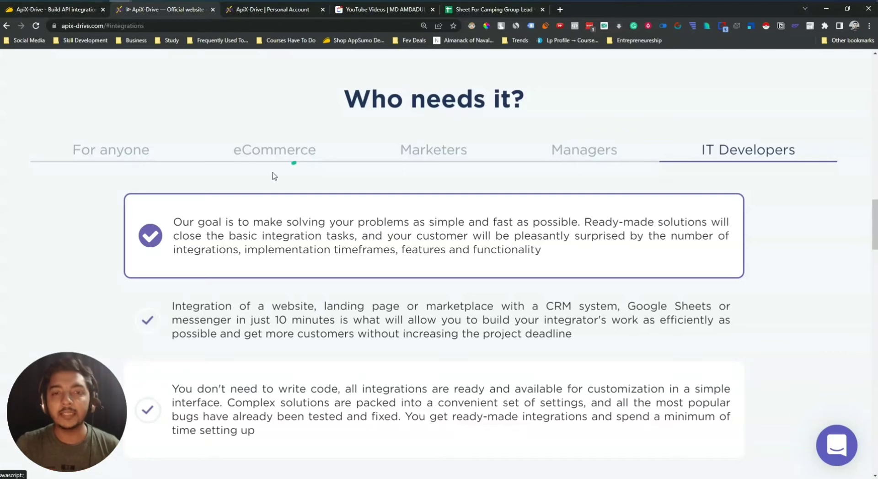
# Switch to the ApiX-Drive personal account and open its Connections overview
pyautogui.click(274, 11)
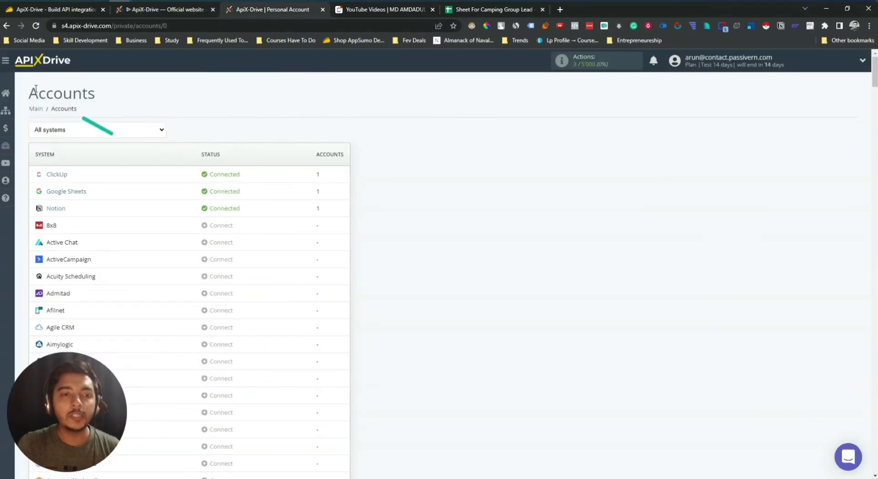
pyautogui.click(4, 96)
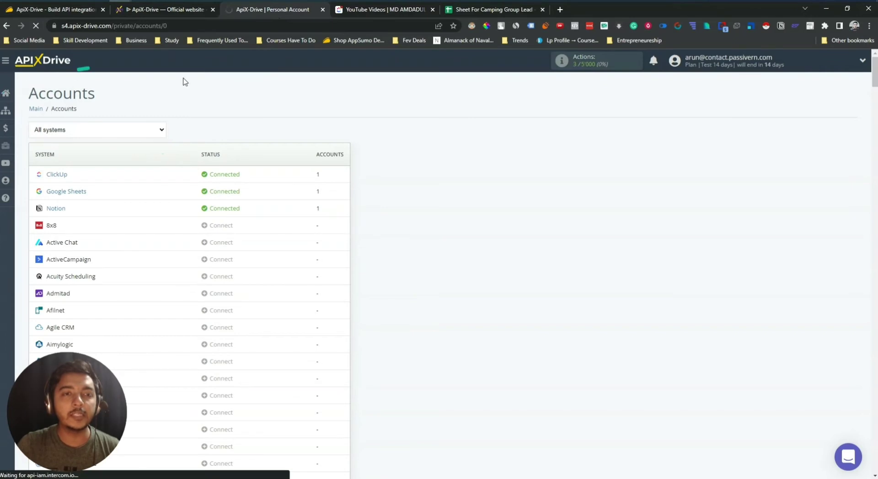
pyautogui.moveTo(103, 424); pyautogui.dragTo(796, 326)
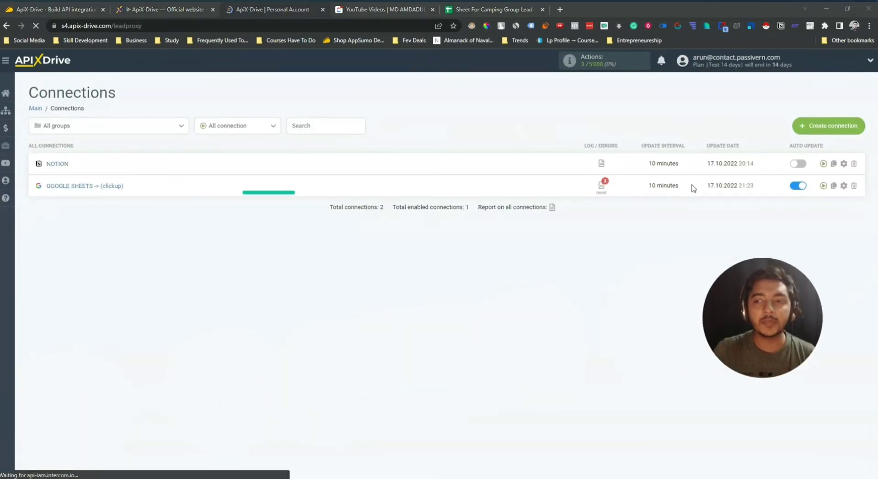
# Open the Accounts list and look through the systems that can be connected
pyautogui.click(7, 114)
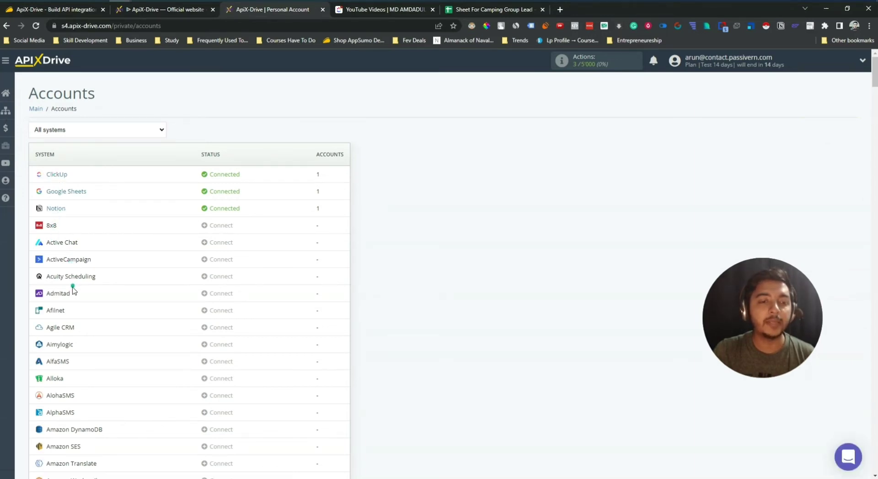
pyautogui.scroll(-3, 94, 293)
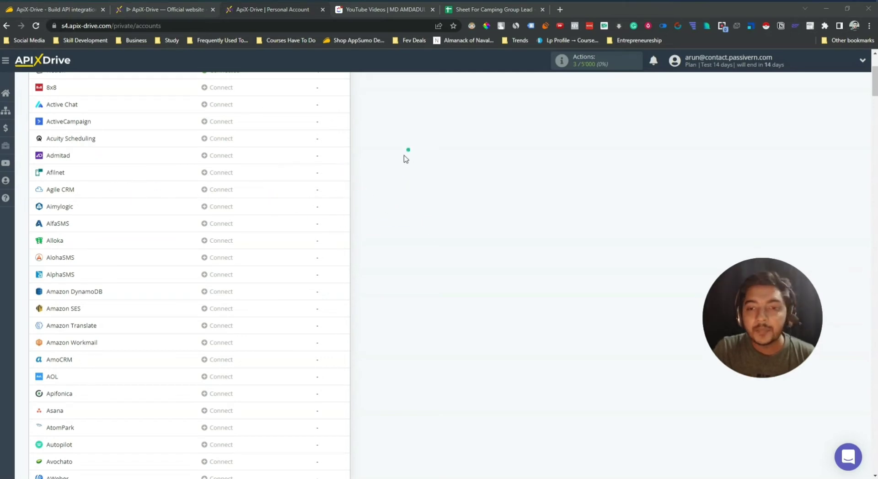
pyautogui.scroll(-2, 401, 169)
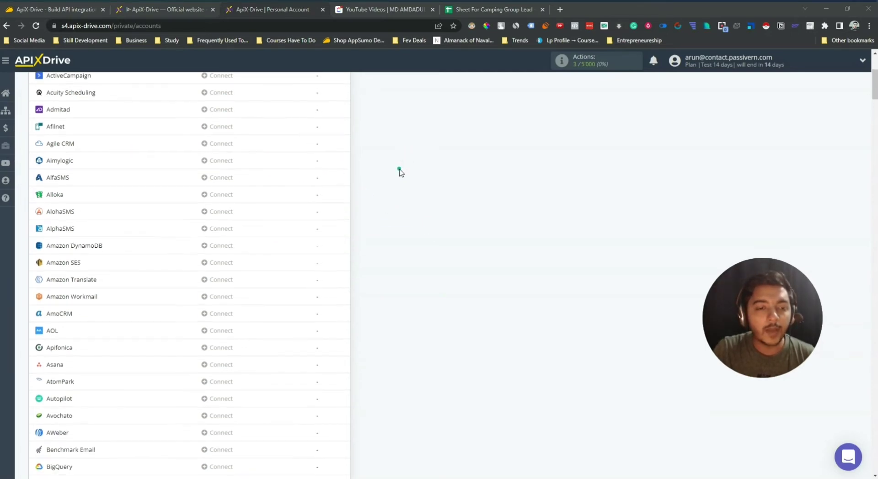
pyautogui.scroll(-3, 400, 171)
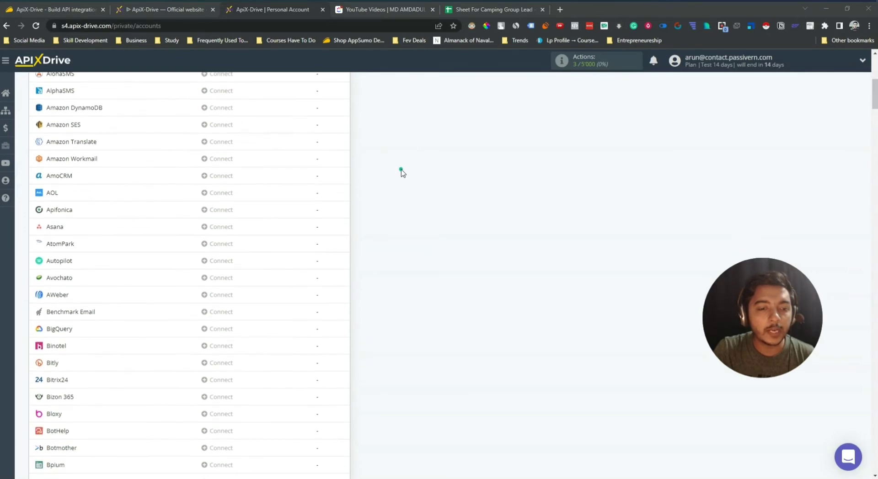
pyautogui.scroll(-4, 402, 171)
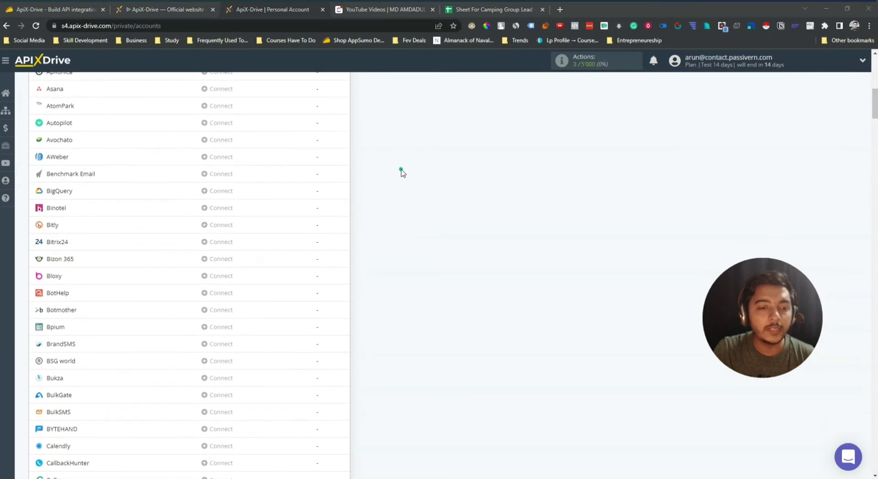
pyautogui.scroll(-4, 401, 171)
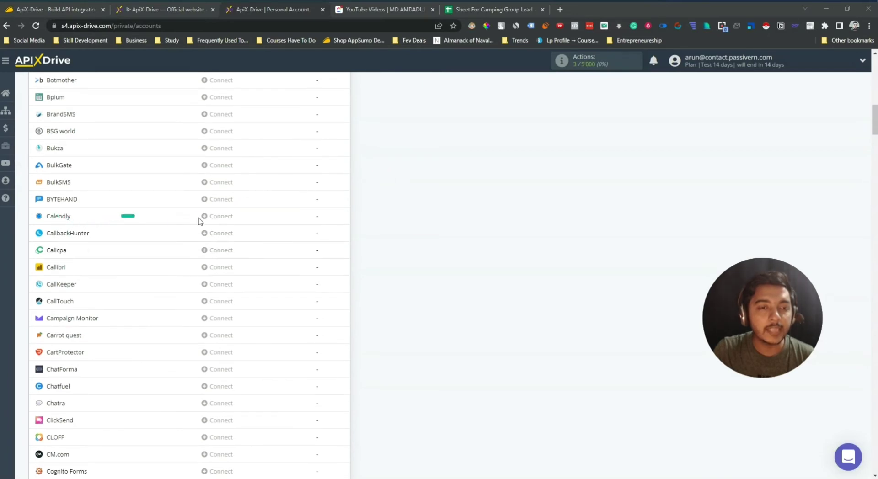
pyautogui.scroll(-1, 372, 237)
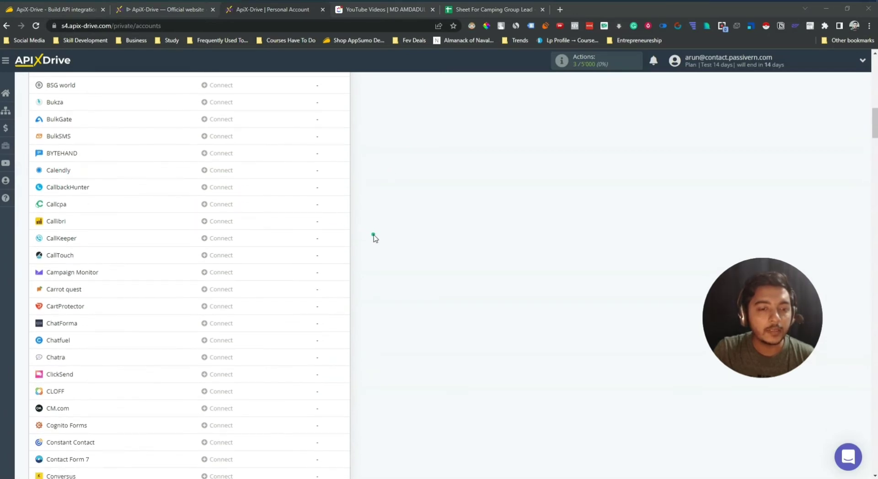
pyautogui.scroll(-2, 373, 237)
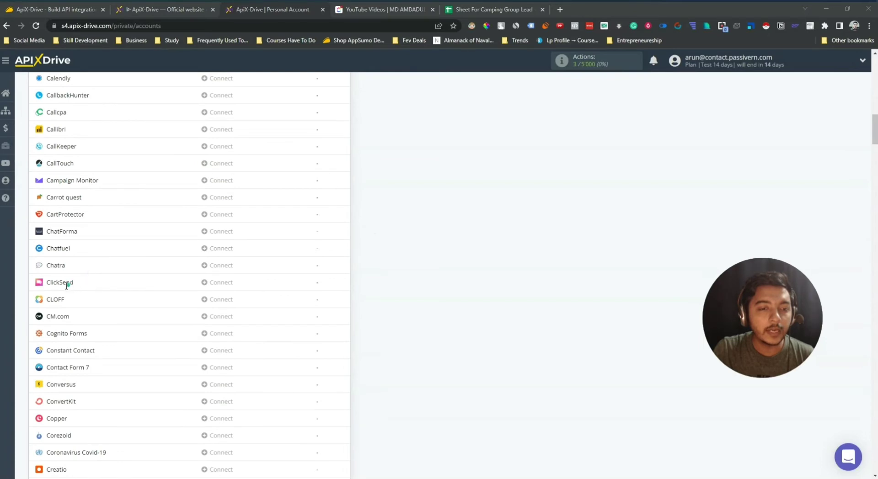
pyautogui.scroll(-1, 155, 308)
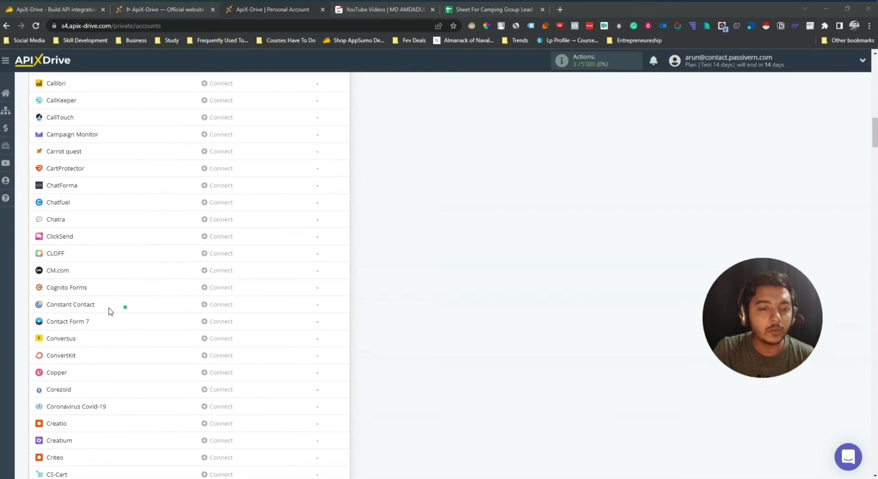
# Examine the connectable systems in the Accounts list from ConvertKit and Discord through Facebook Messenger
pyautogui.scroll(-2, 108, 307)
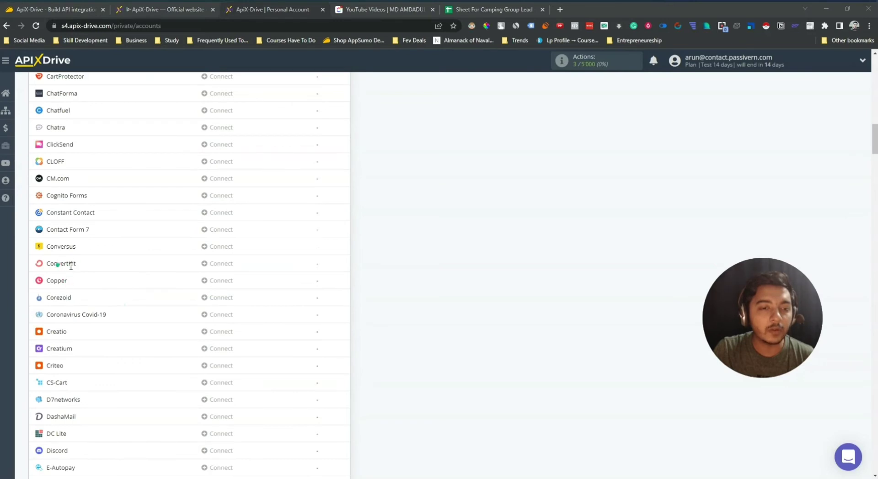
pyautogui.scroll(-1, 113, 306)
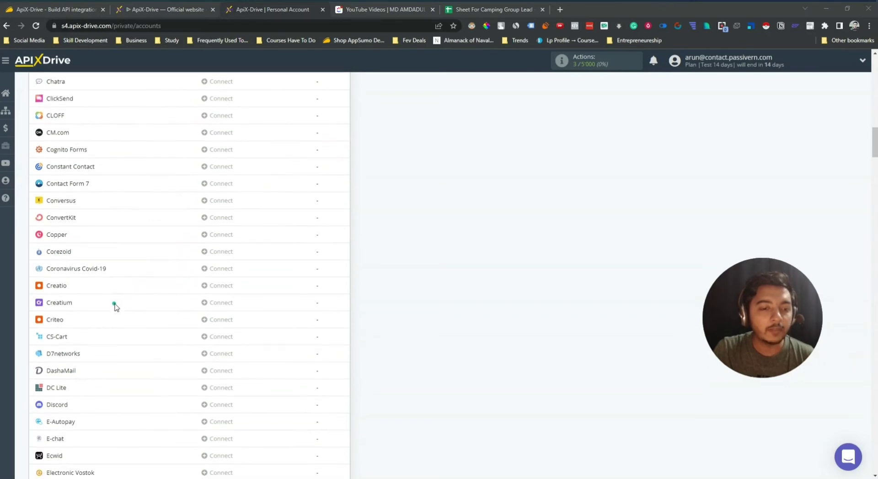
pyautogui.scroll(-3, 373, 280)
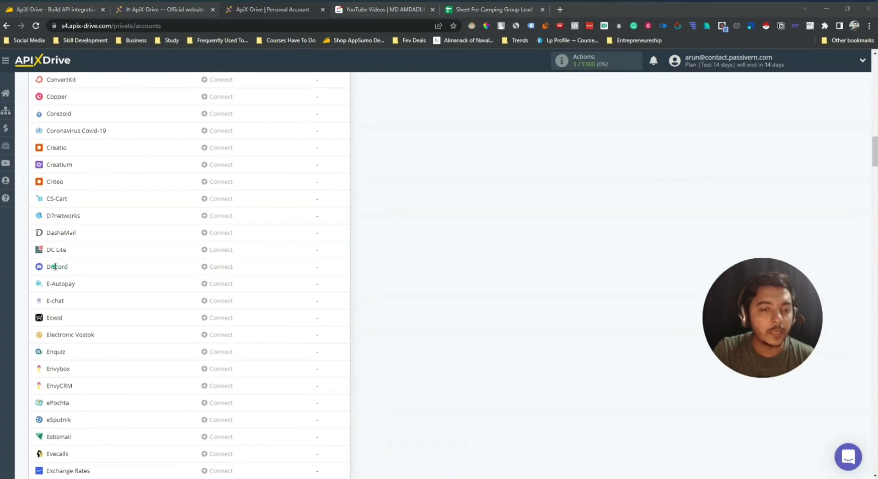
pyautogui.scroll(-2, 114, 285)
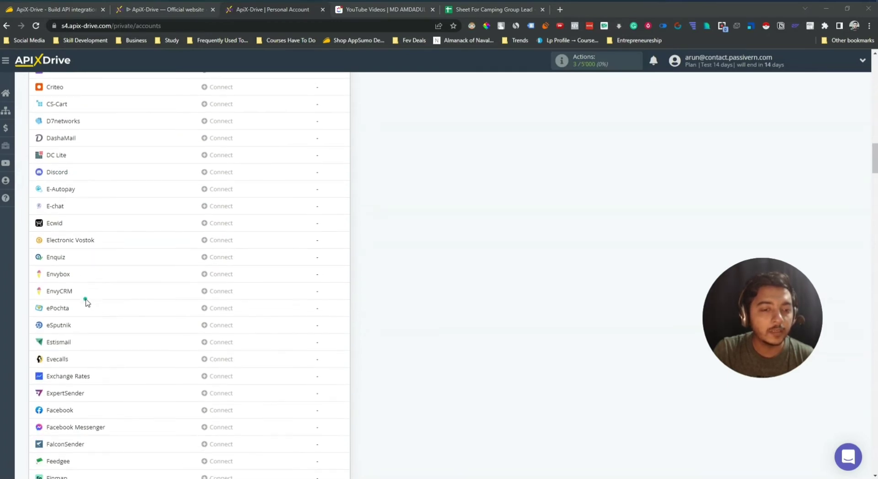
pyautogui.scroll(-2, 86, 302)
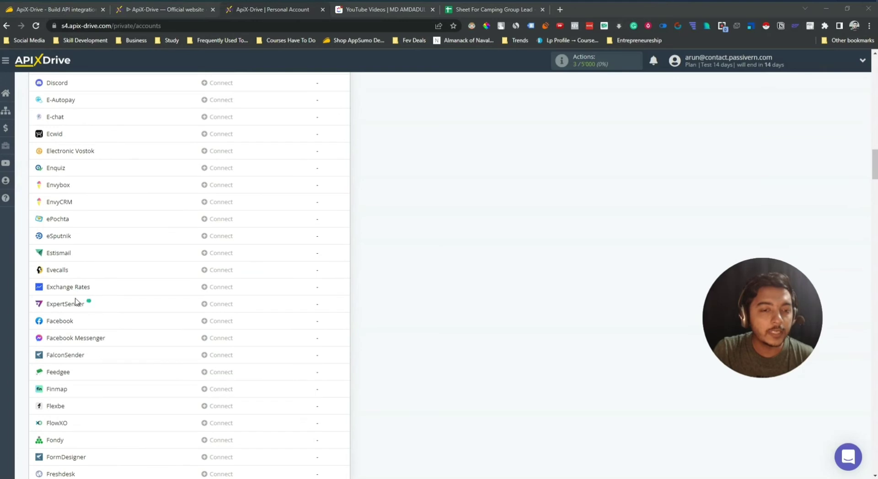
pyautogui.scroll(-1, 87, 295)
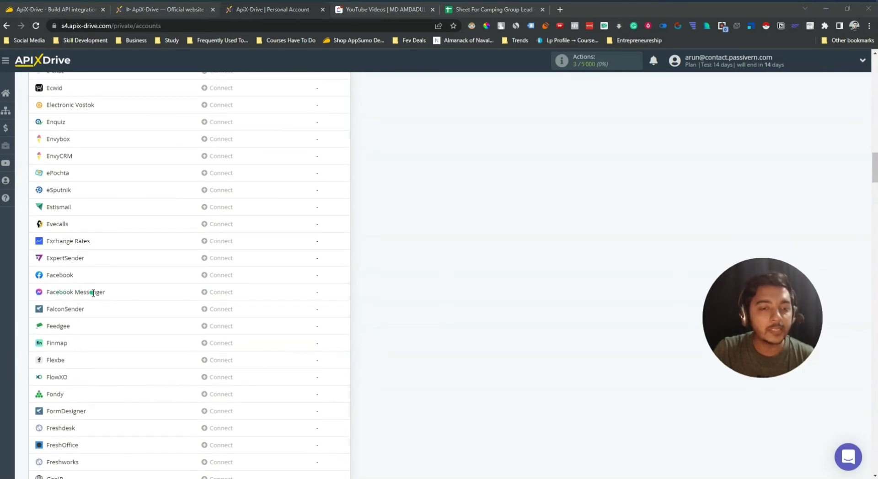
pyautogui.scroll(-1, 114, 293)
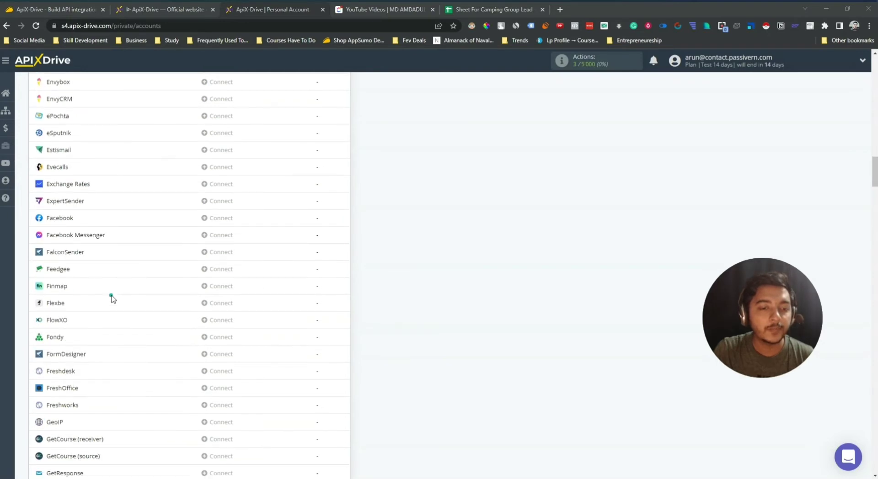
# Find the Google services in the Accounts list and highlight the entries from Gmail to Google Lead Form, then clear the highlight
pyautogui.scroll(-3, 111, 297)
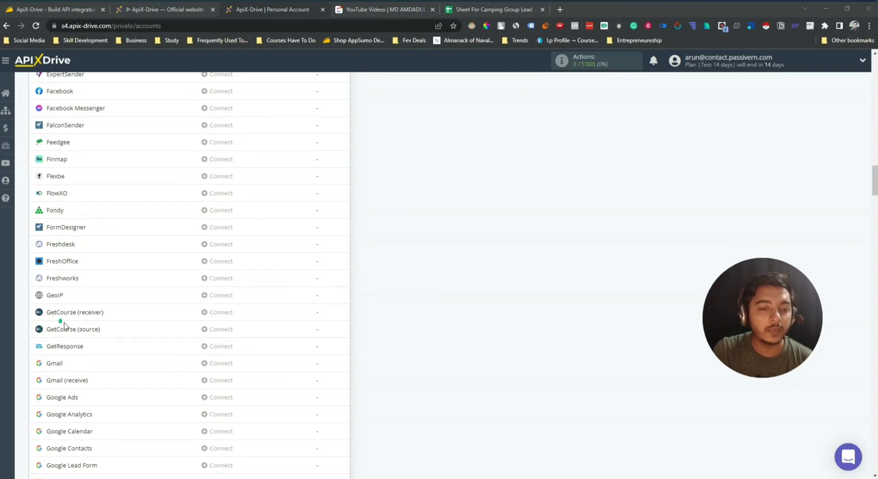
pyautogui.scroll(-3, 105, 343)
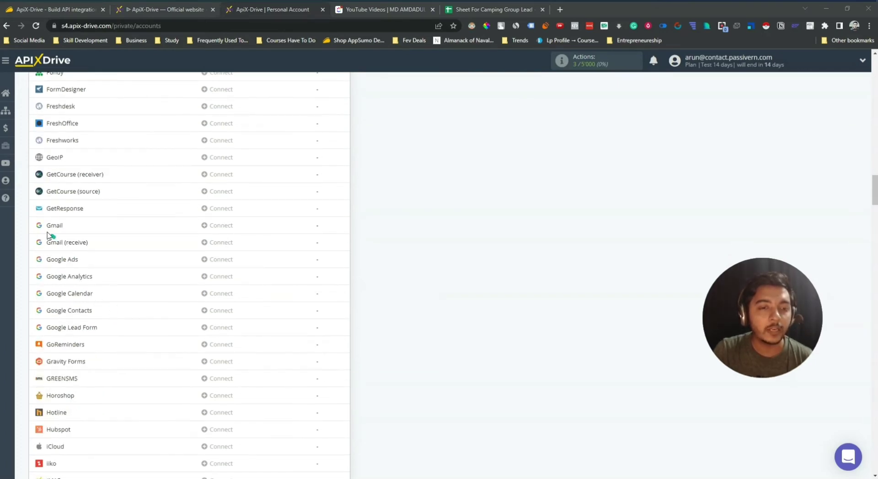
pyautogui.moveTo(43, 230); pyautogui.dragTo(109, 327)
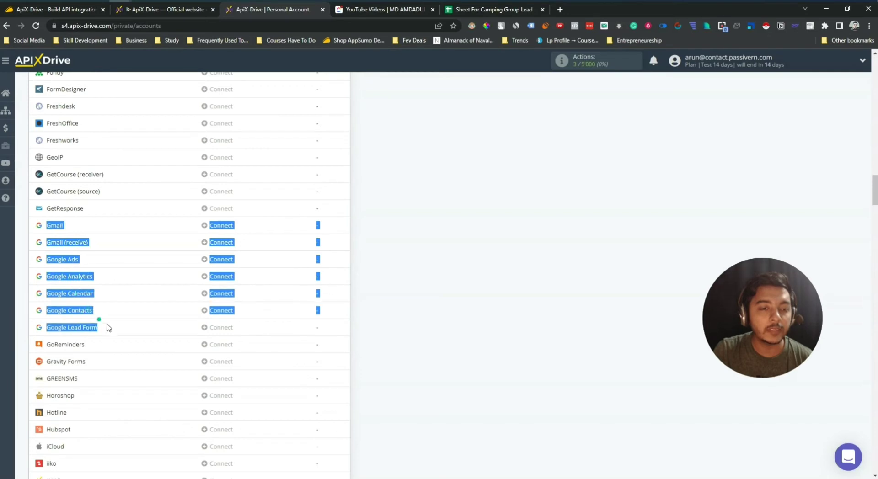
pyautogui.click(465, 299)
pyautogui.scroll(-1, 149, 304)
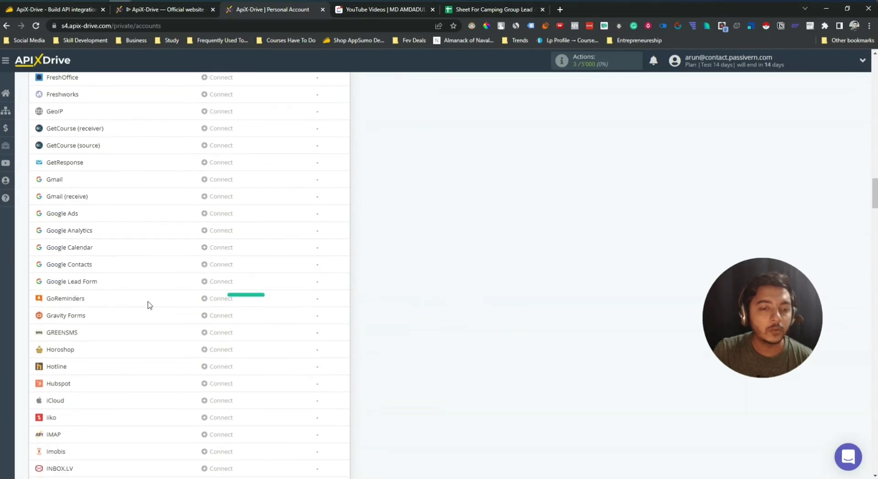
# Examine the connectable systems from Hubspot and iCloud through Intercom, Jotform and LeadForms to Mailgun
pyautogui.scroll(-2, 72, 316)
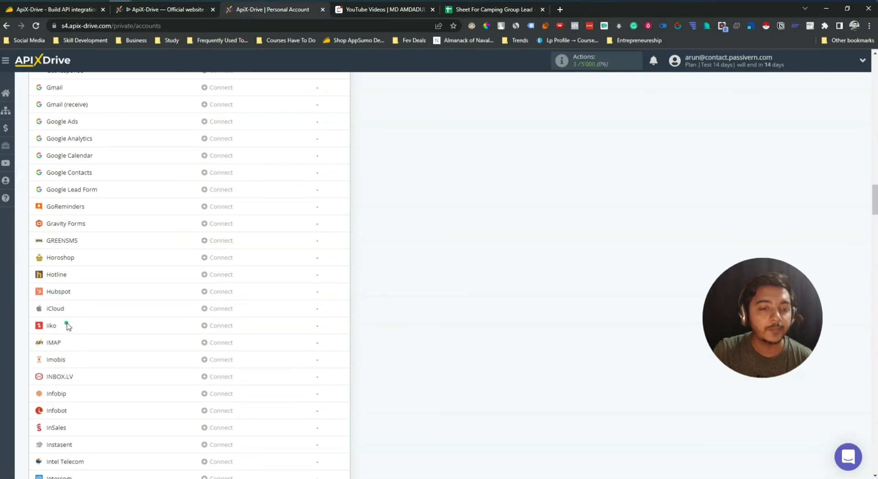
pyautogui.scroll(-1, 66, 325)
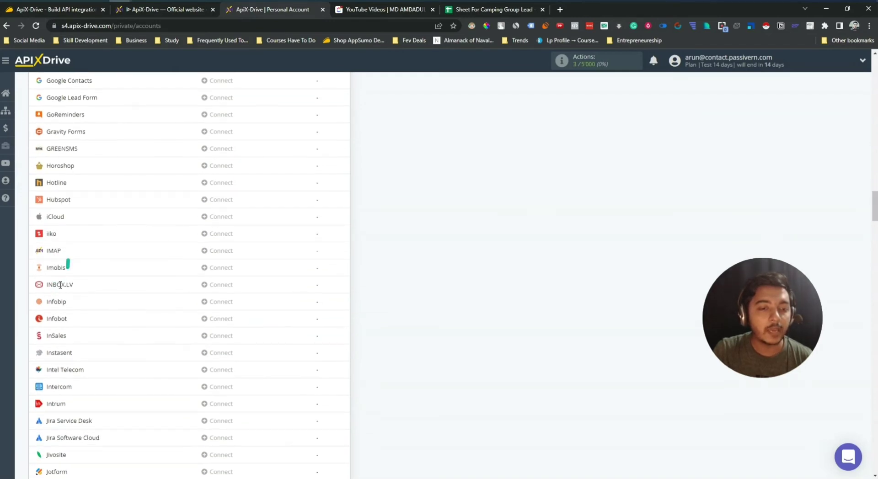
pyautogui.scroll(-1, 64, 279)
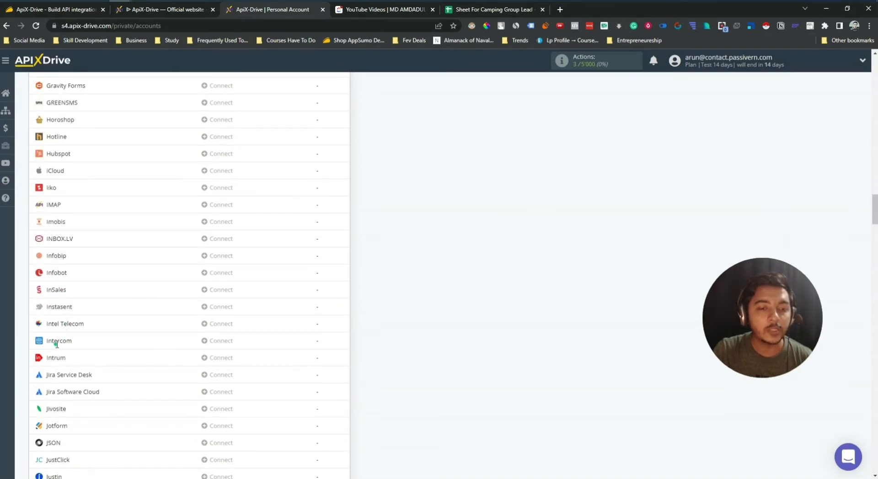
pyautogui.scroll(-2, 57, 344)
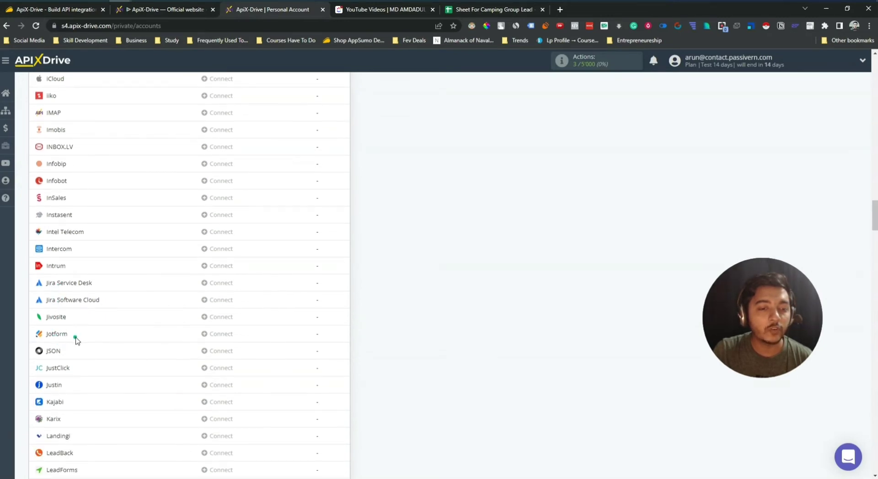
pyautogui.scroll(-1, 69, 343)
pyautogui.scroll(-1, 64, 347)
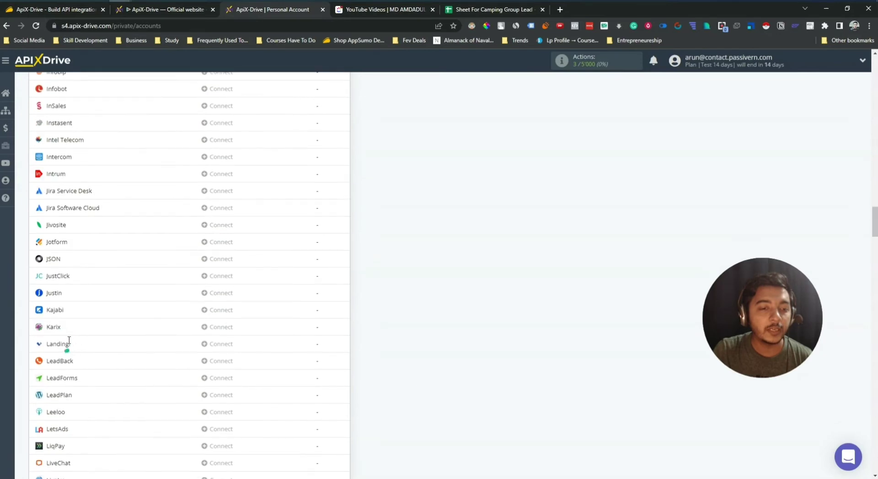
pyautogui.scroll(-1, 80, 319)
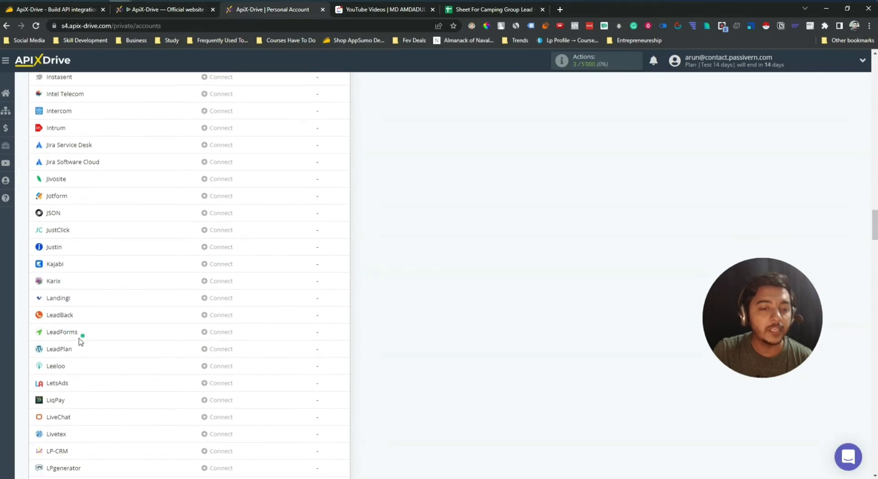
pyautogui.scroll(-3, 50, 348)
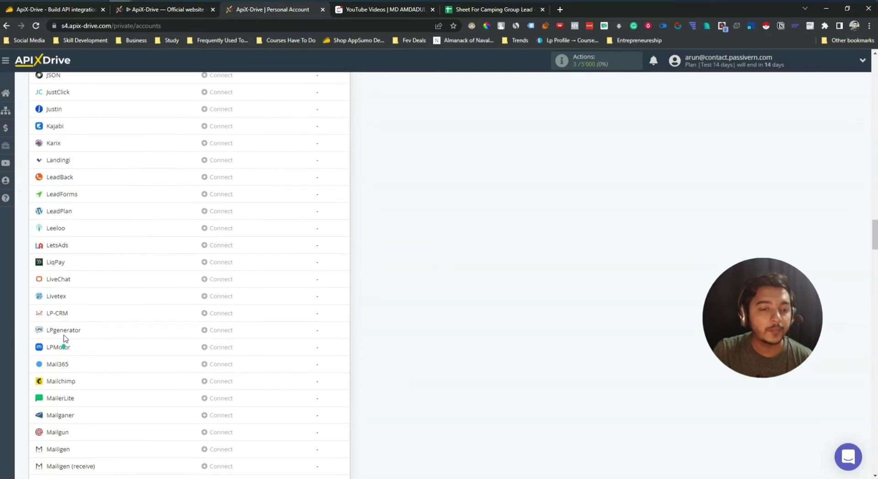
pyautogui.scroll(-1, 69, 327)
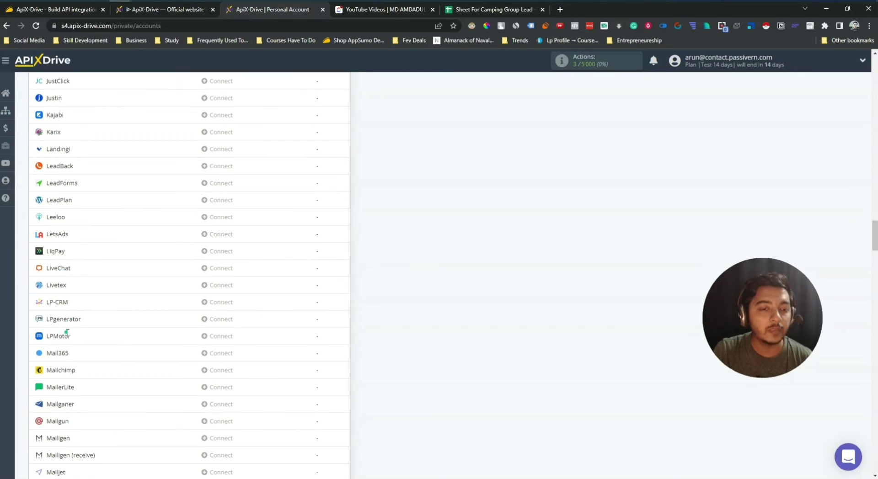
pyautogui.scroll(-1, 89, 337)
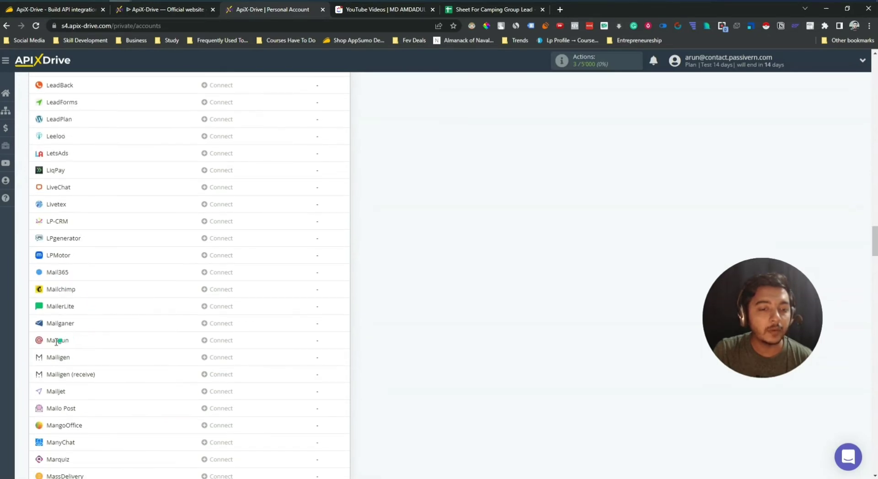
# Point out ManyChat and Microsoft Dynamics 365 in the Accounts list by highlighting their names
pyautogui.scroll(-2, 68, 359)
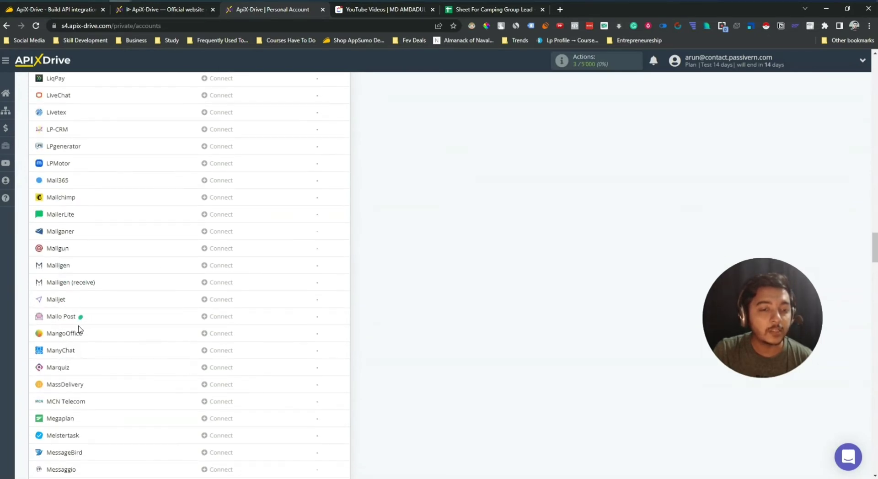
pyautogui.doubleClick(65, 351)
pyautogui.scroll(-2, 98, 375)
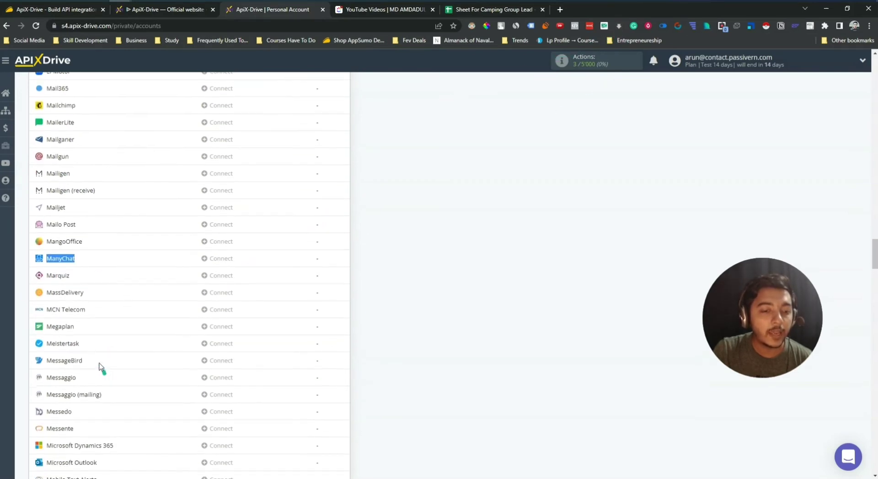
pyautogui.scroll(-1, 81, 361)
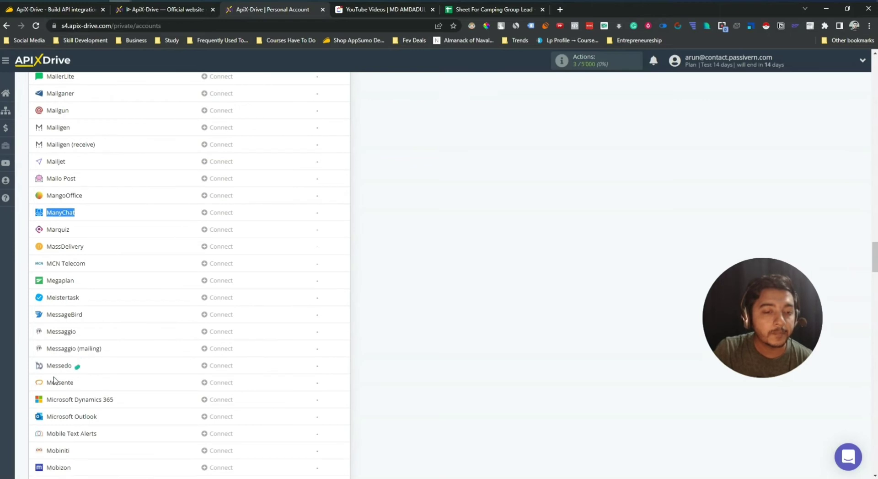
pyautogui.click(55, 402)
pyautogui.moveTo(55, 402); pyautogui.dragTo(130, 399)
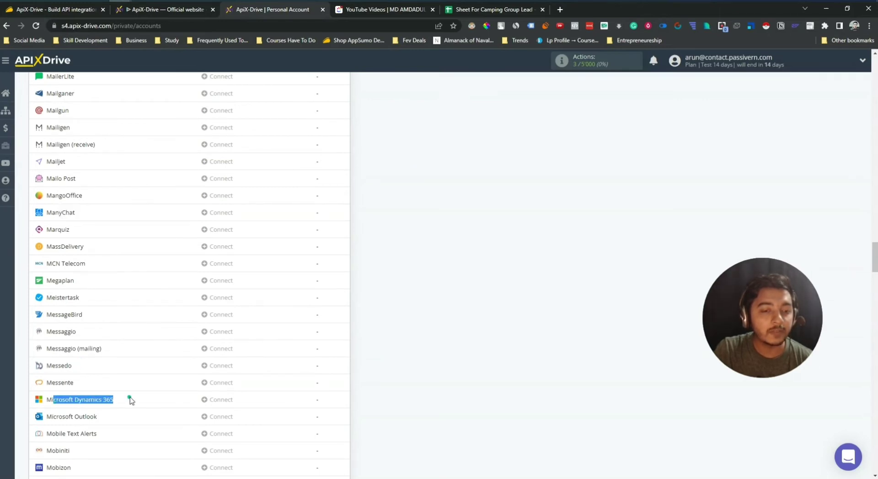
# Point out Monday.com in the Accounts list by highlighting its name, and clear the highlight
pyautogui.scroll(-2, 130, 397)
pyautogui.scroll(-2, 94, 338)
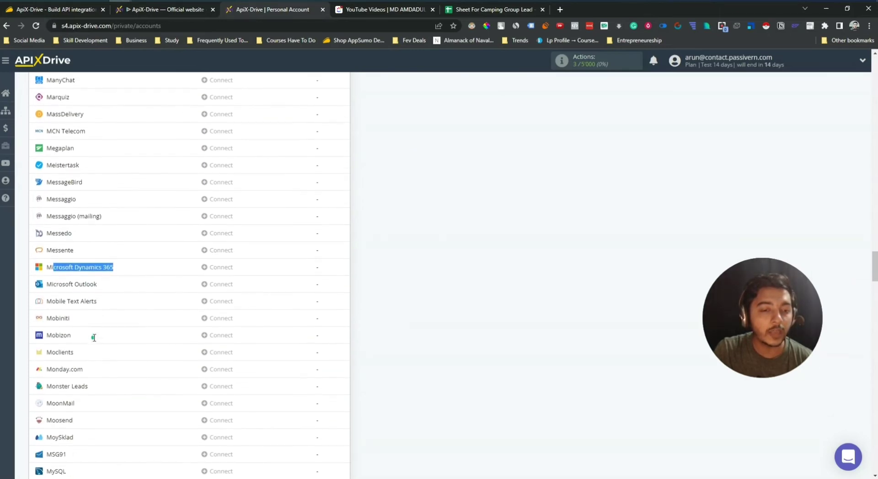
pyautogui.click(52, 321)
pyautogui.moveTo(51, 321); pyautogui.dragTo(92, 316)
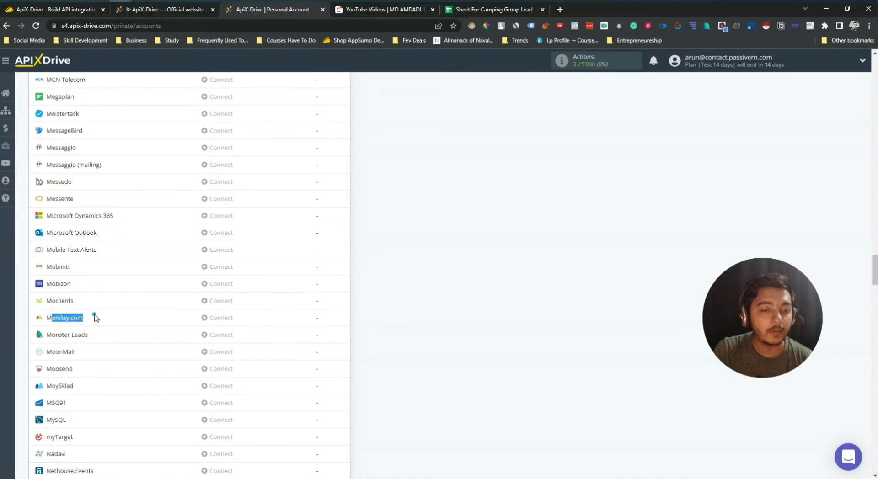
pyautogui.click(92, 316)
# Look through the systems from MySQL onward and highlight the Reply.io entry
pyautogui.scroll(-1, 92, 317)
pyautogui.scroll(-1, 90, 323)
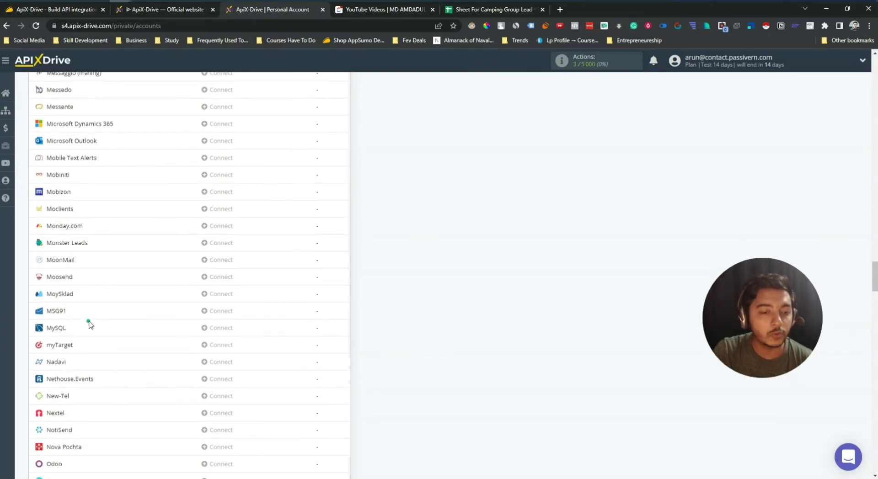
pyautogui.scroll(-4, 89, 324)
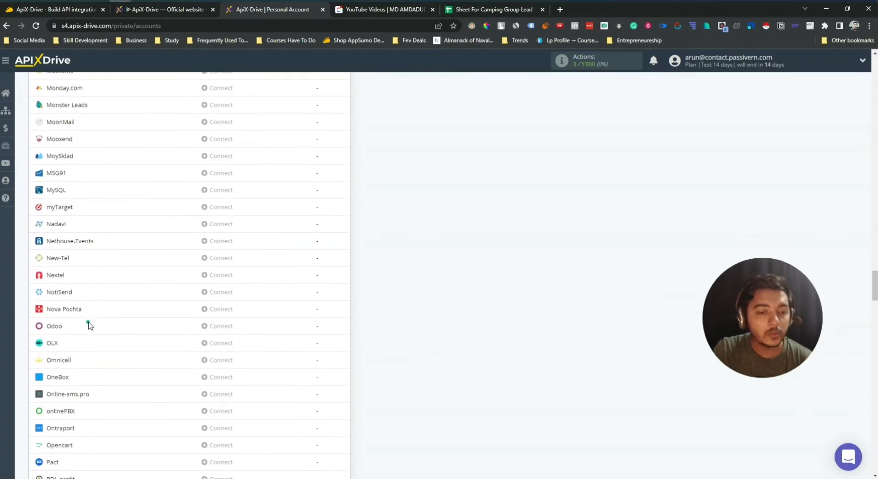
pyautogui.scroll(-6, 88, 324)
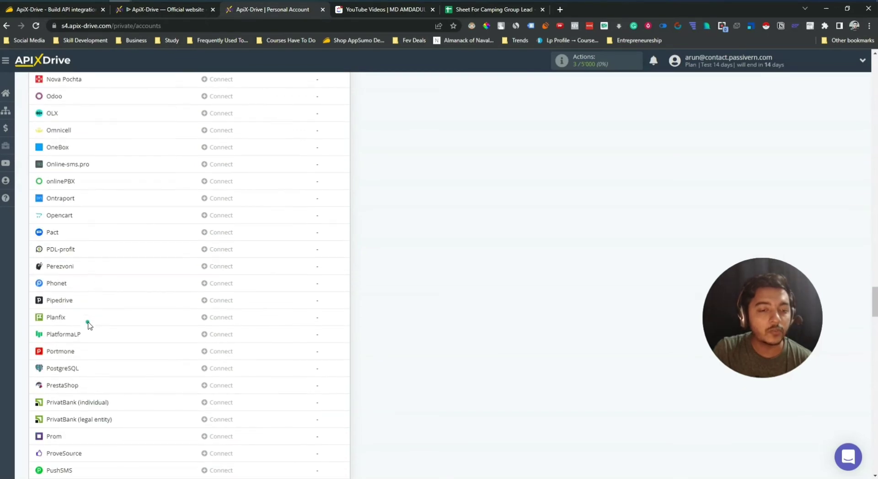
pyautogui.scroll(-3, 88, 324)
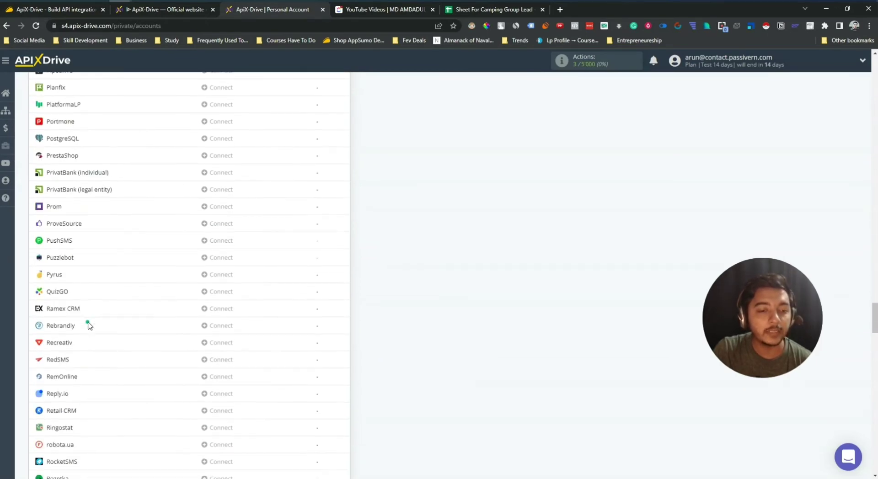
pyautogui.scroll(-1, 88, 325)
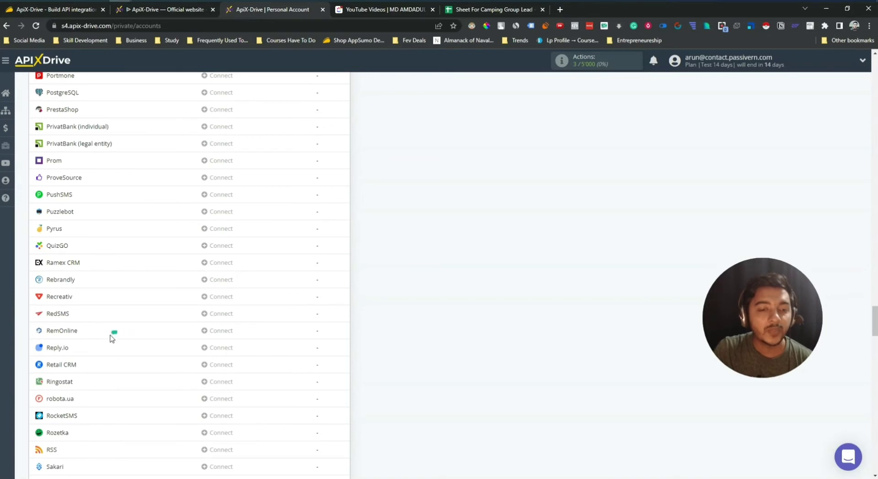
pyautogui.moveTo(49, 348); pyautogui.dragTo(69, 347)
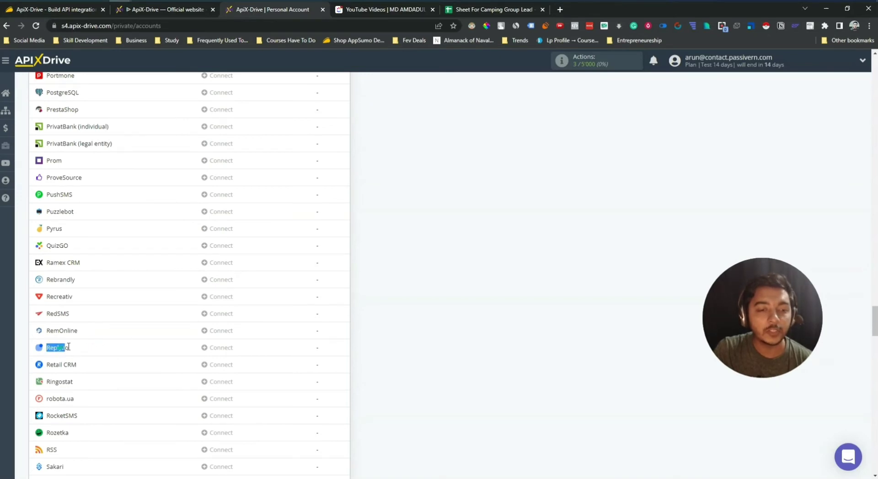
# Highlight the SendGrid entry and look on through the systems that follow, down to Slack
pyautogui.scroll(-5, 72, 347)
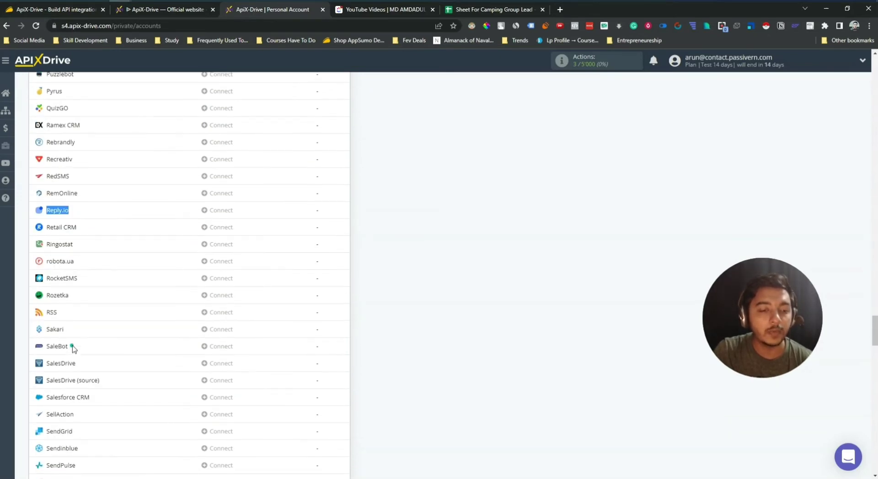
pyautogui.moveTo(53, 342); pyautogui.dragTo(73, 340)
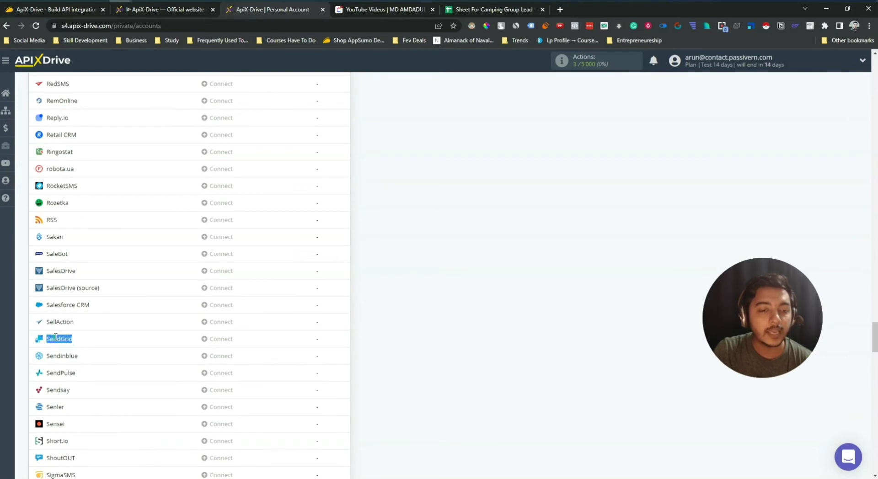
pyautogui.scroll(-2, 74, 343)
pyautogui.click(74, 351)
pyautogui.scroll(-1, 69, 354)
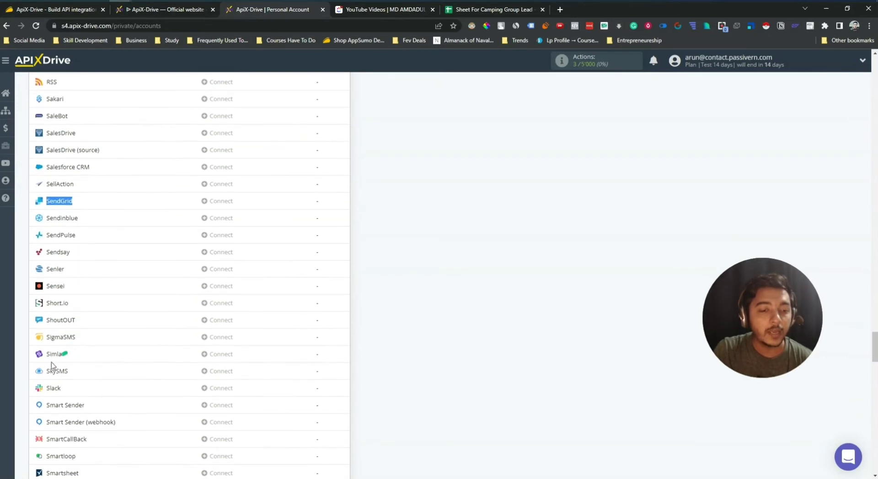
# Point out Slack and SMTP in the Accounts list by highlighting their names
pyautogui.doubleClick(54, 371)
pyautogui.click(54, 388)
pyautogui.doubleClick(54, 389)
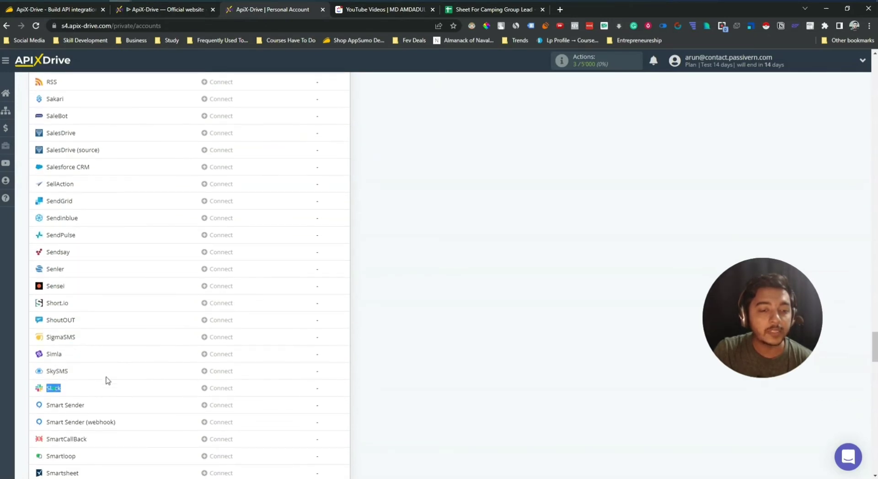
pyautogui.scroll(-3, 103, 372)
pyautogui.scroll(-6, 66, 368)
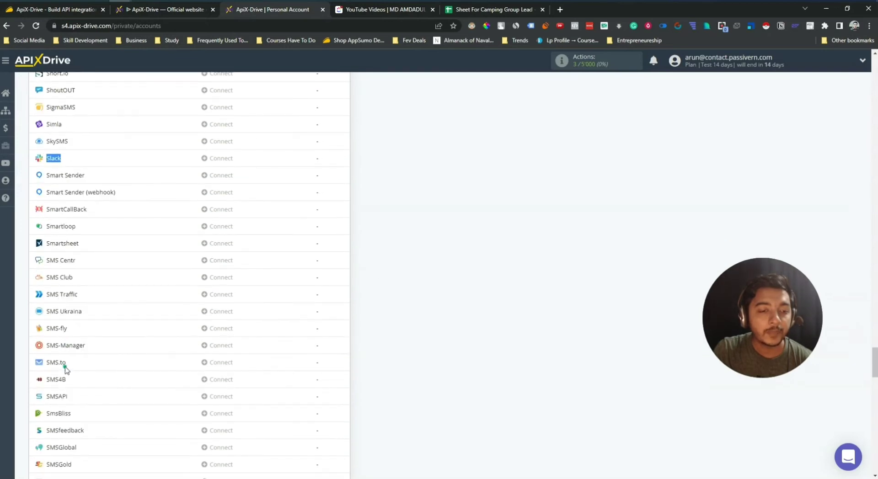
pyautogui.scroll(-1, 67, 369)
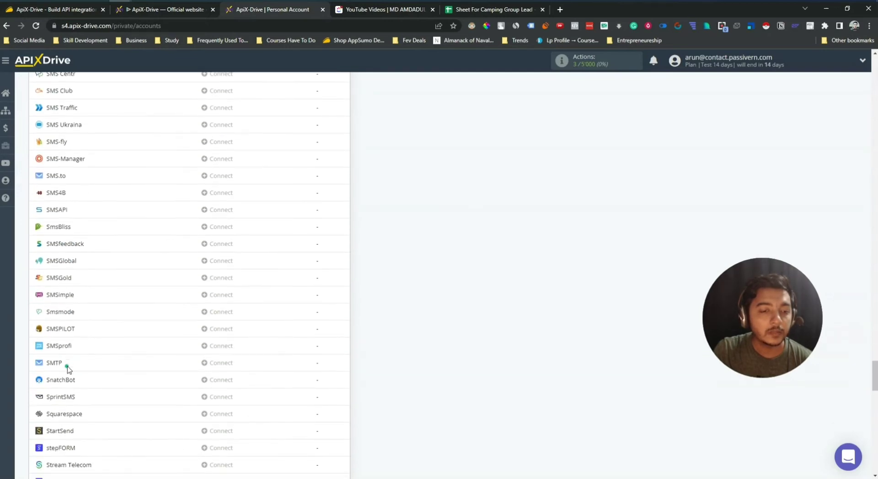
pyautogui.doubleClick(58, 318)
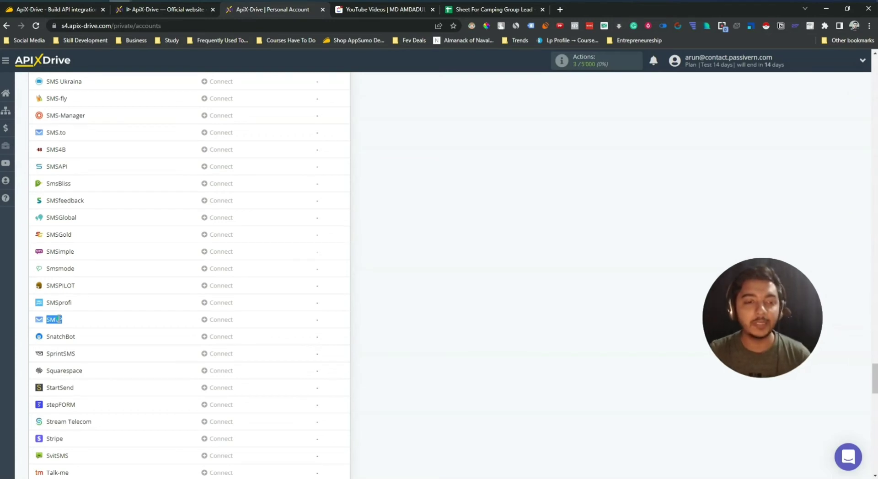
# Highlight the Telegram (source) and TikTok entries further down the Accounts list
pyautogui.scroll(-4, 59, 319)
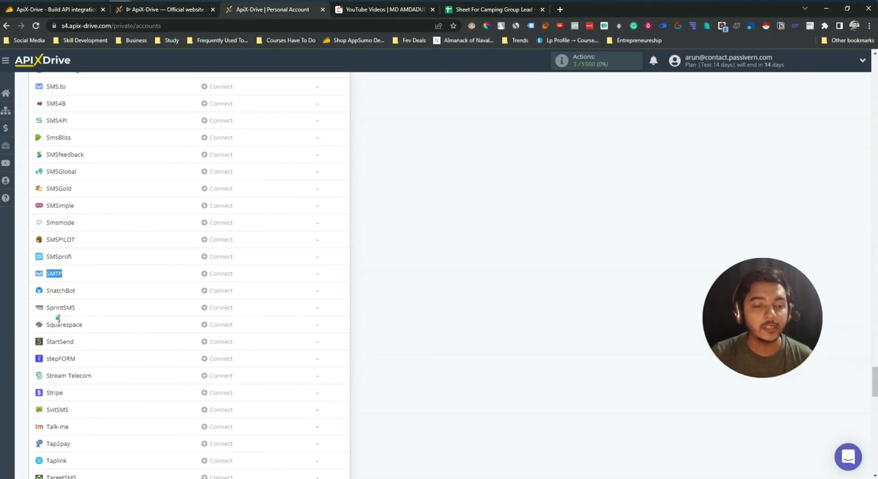
pyautogui.click(68, 376)
pyautogui.tripleClick(68, 375)
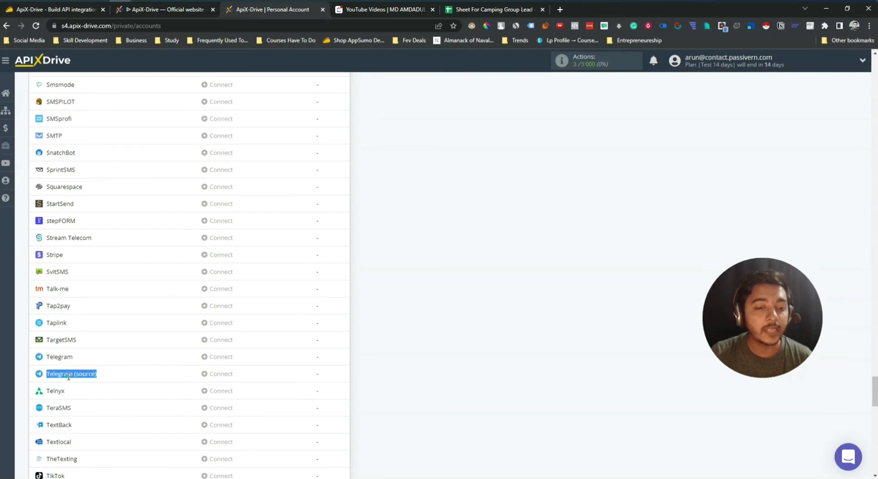
pyautogui.scroll(-1, 93, 392)
pyautogui.scroll(-1, 76, 396)
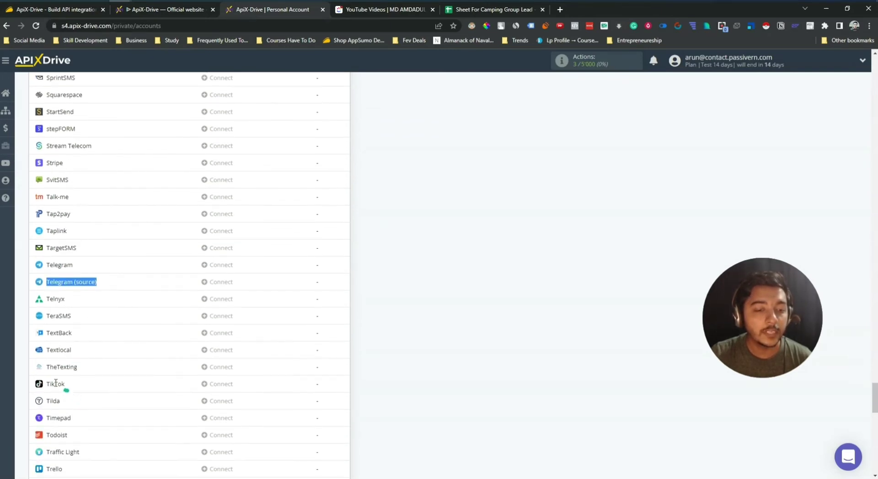
pyautogui.doubleClick(57, 385)
# Highlight the Trello, Twitter and Twilio entries one after another in the Accounts list
pyautogui.scroll(-1, 66, 388)
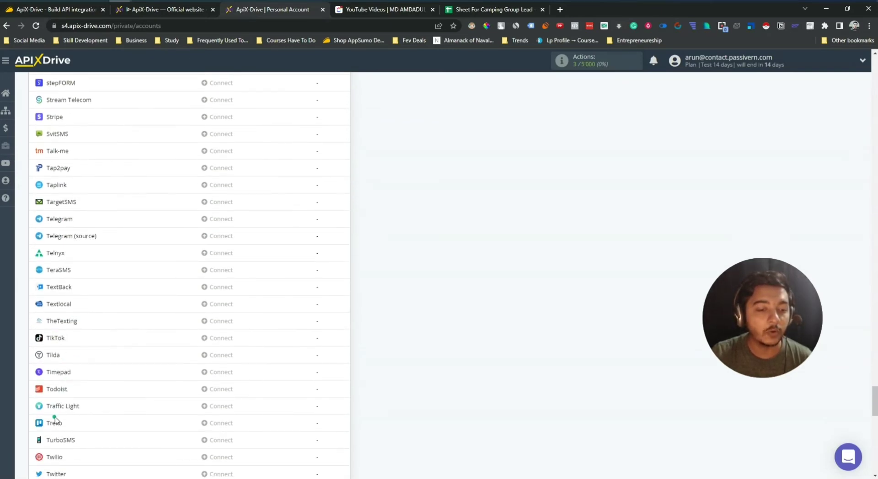
pyautogui.doubleClick(53, 422)
pyautogui.scroll(-2, 54, 418)
pyautogui.doubleClick(56, 383)
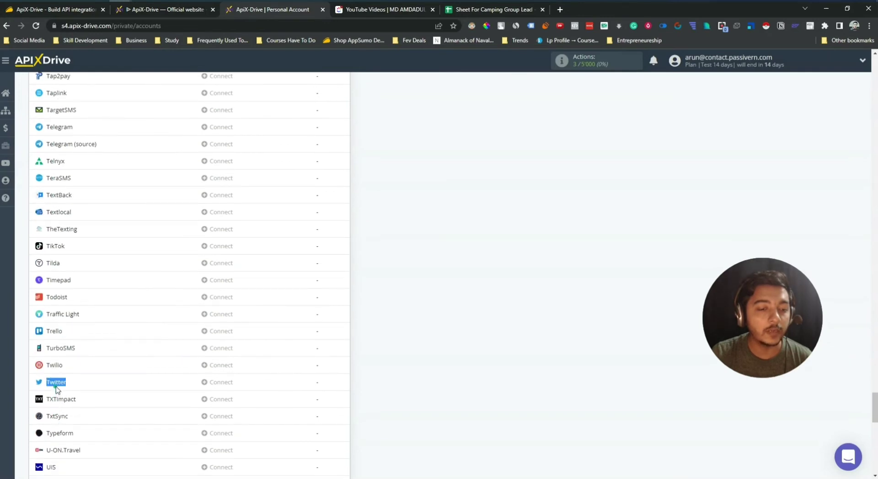
pyautogui.doubleClick(56, 366)
# Look through the systems after Twilio and highlight the WHATSAPP (via service AceBot) entry
pyautogui.scroll(-2, 68, 384)
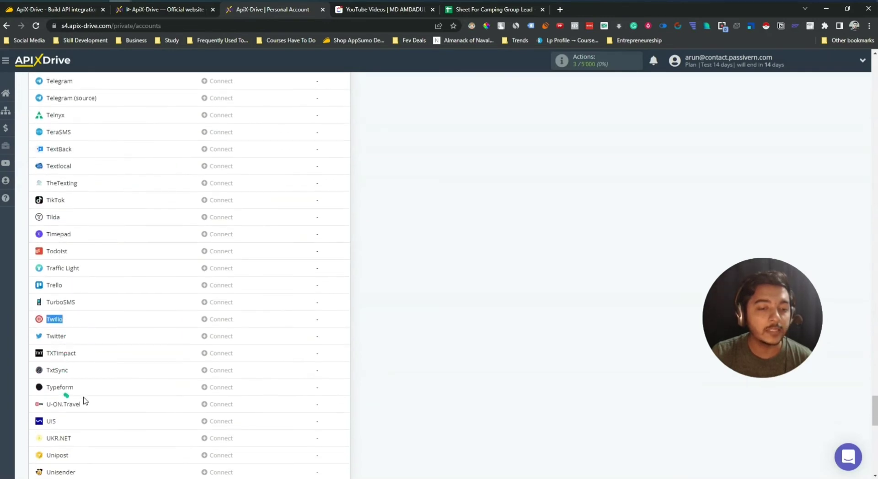
pyautogui.scroll(-2, 75, 403)
pyautogui.scroll(-3, 60, 388)
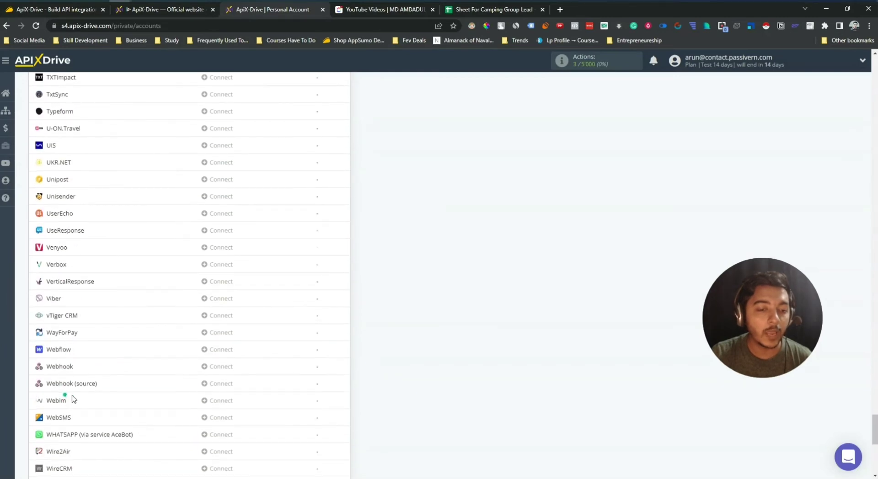
pyautogui.scroll(-1, 63, 393)
pyautogui.tripleClick(63, 389)
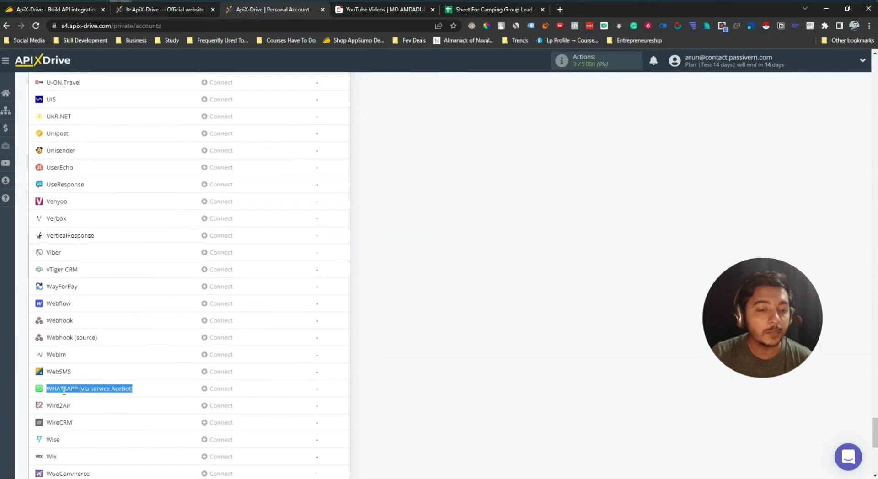
# Highlight Wix and Zoho CRM in the Accounts list, clear the highlight and view the end of the list
pyautogui.scroll(-2, 128, 400)
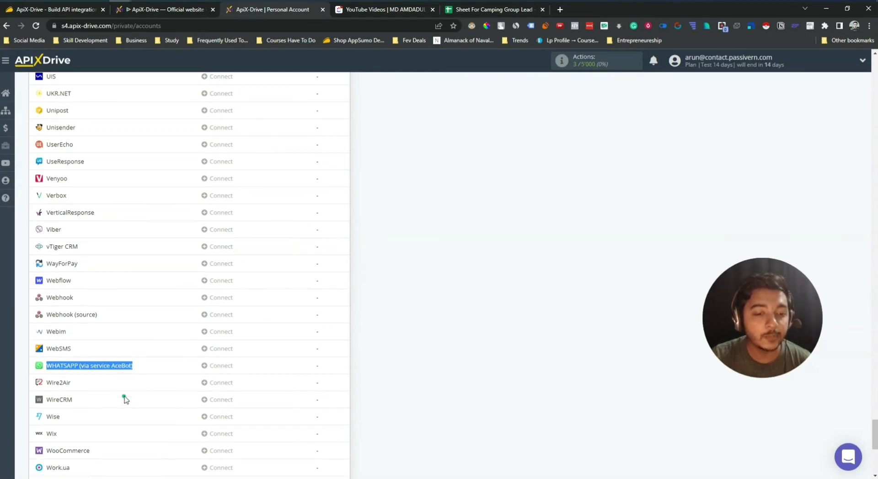
pyautogui.doubleClick(48, 364)
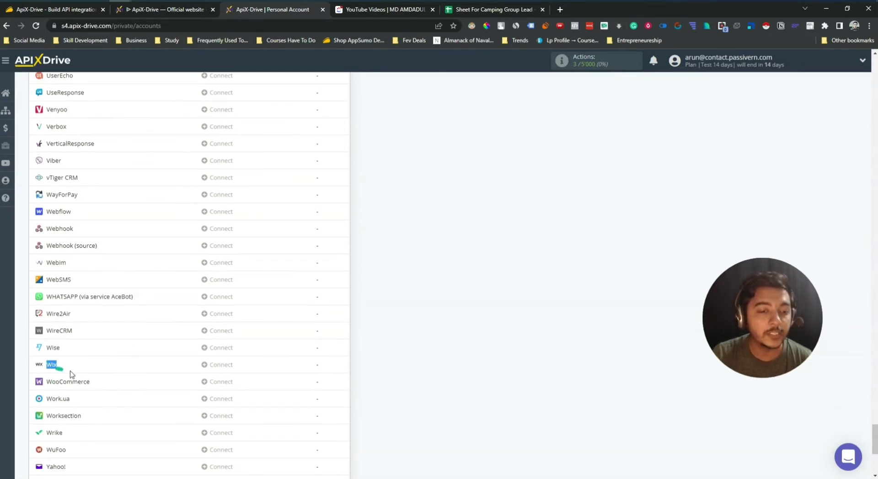
pyautogui.scroll(-2, 70, 362)
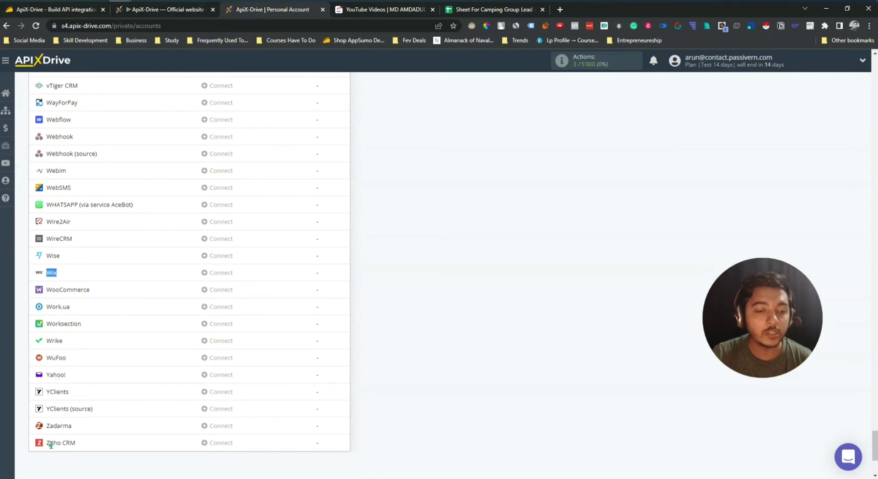
pyautogui.moveTo(48, 444); pyautogui.dragTo(92, 445)
pyautogui.click(94, 445)
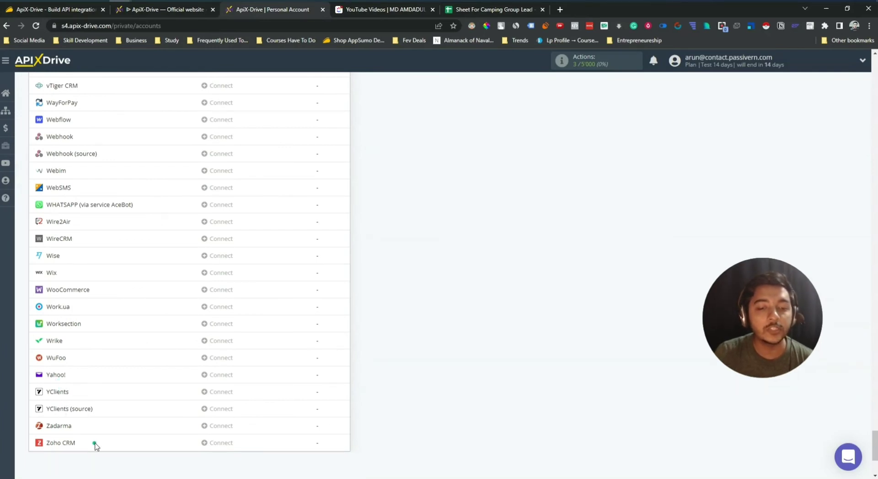
pyautogui.scroll(-4, 95, 446)
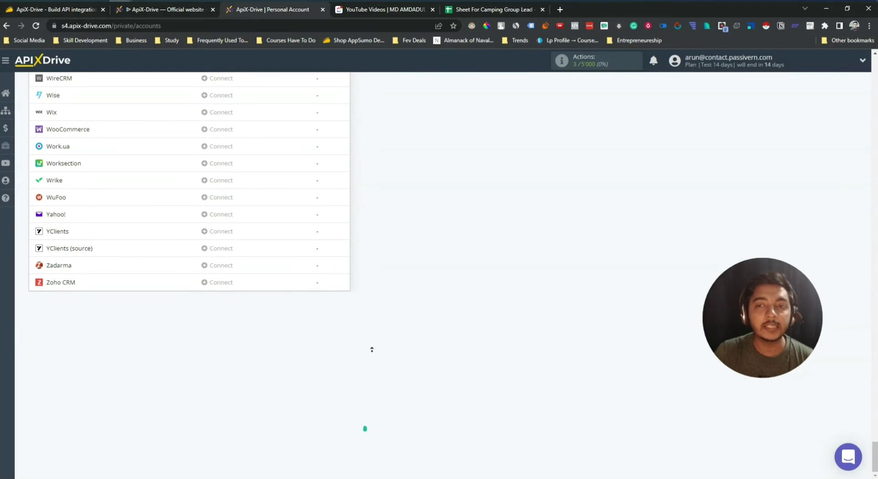
# Switch to the ApiX-Drive official website and look through its Coming soon integrations
pyautogui.scroll(20, 372, 350)
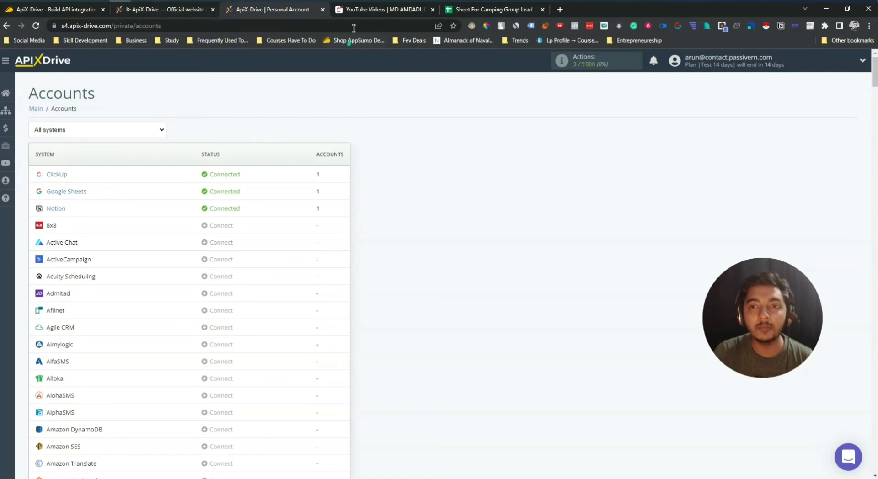
pyautogui.click(165, 9)
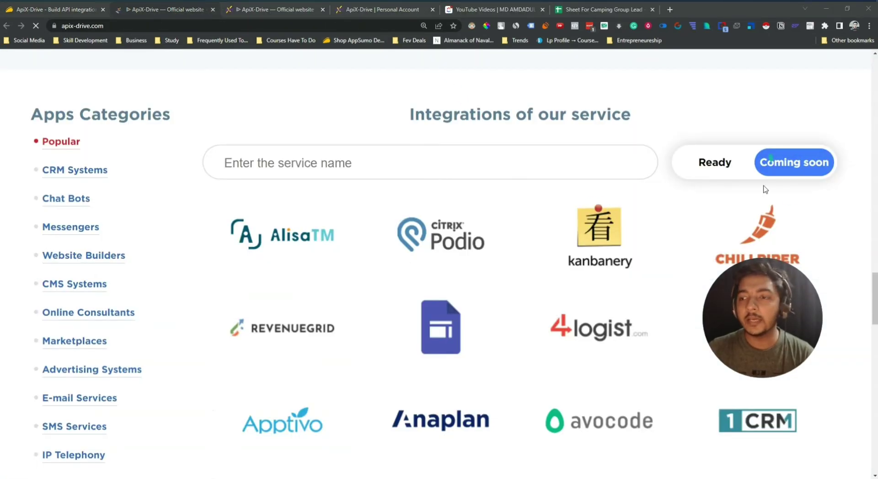
pyautogui.scroll(-2, 479, 252)
pyautogui.scroll(-2, 480, 253)
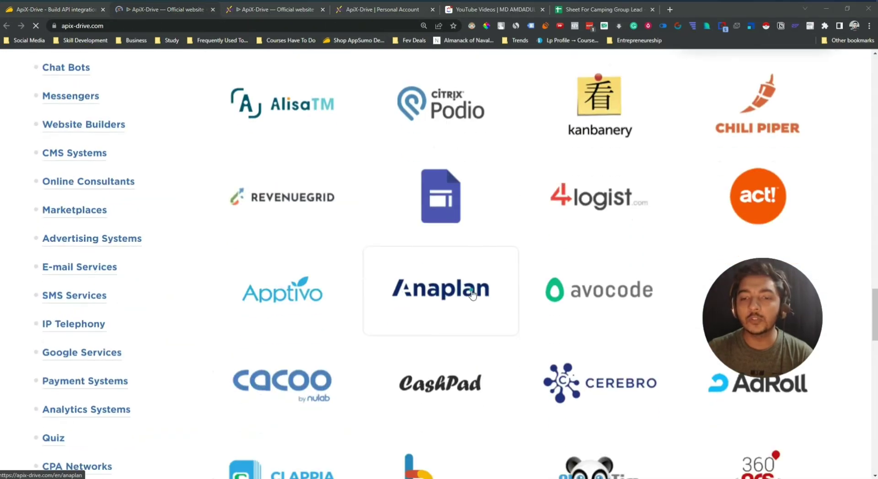
pyautogui.scroll(3, 489, 277)
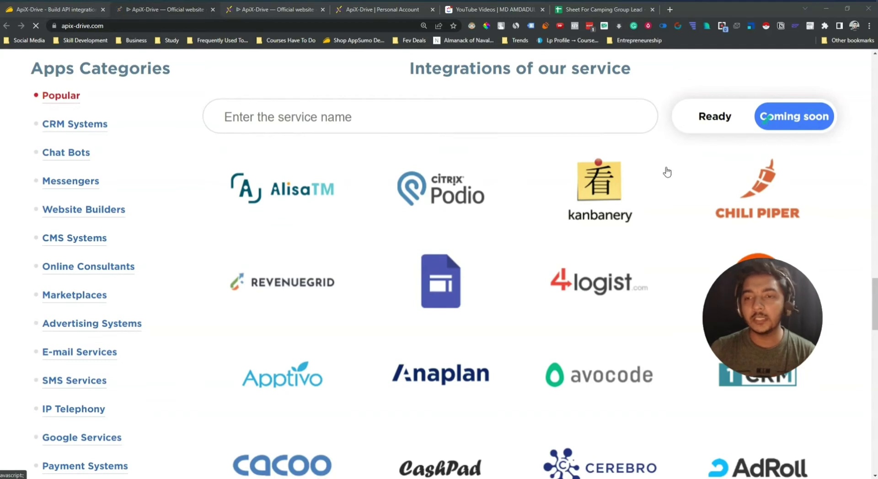
pyautogui.scroll(-1, 666, 173)
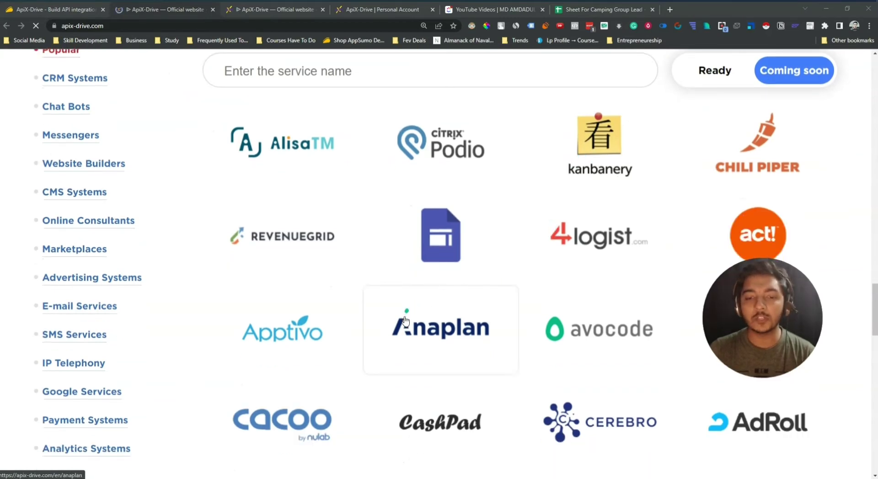
# View the website's "Who needs it?" section, then return to the Accounts page and look over its first systems
pyautogui.click(278, 13)
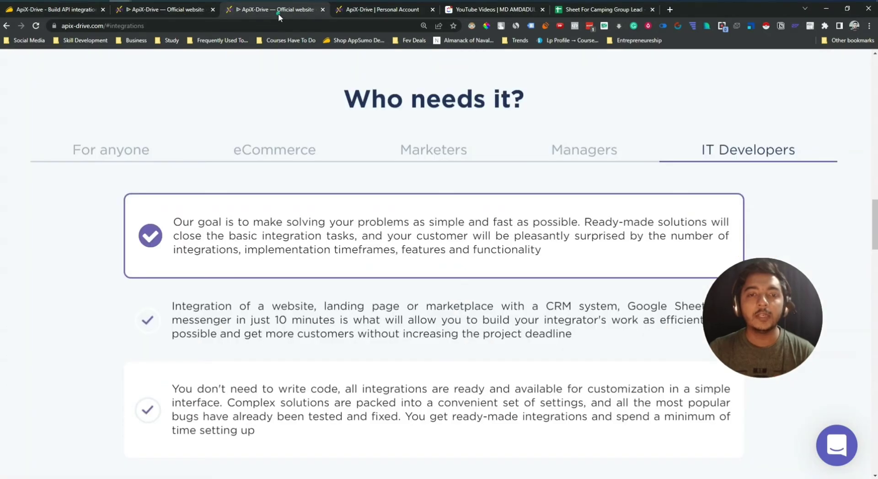
pyautogui.click(372, 13)
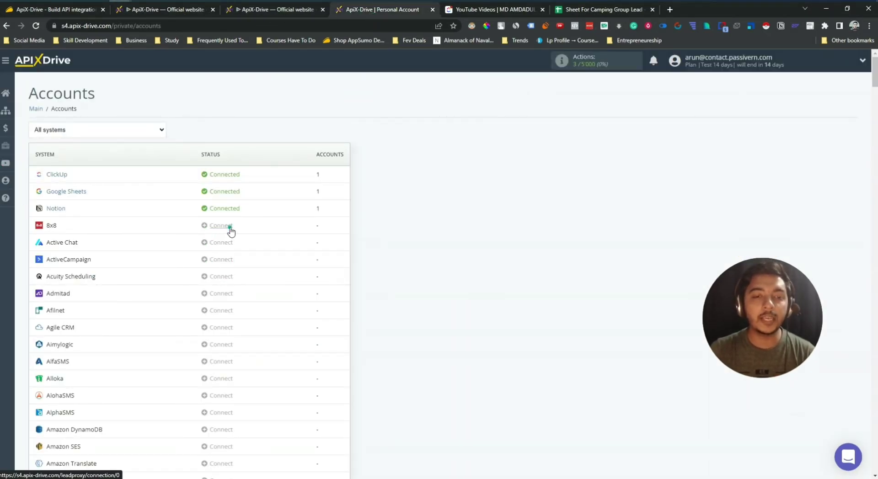
pyautogui.scroll(-8, 231, 232)
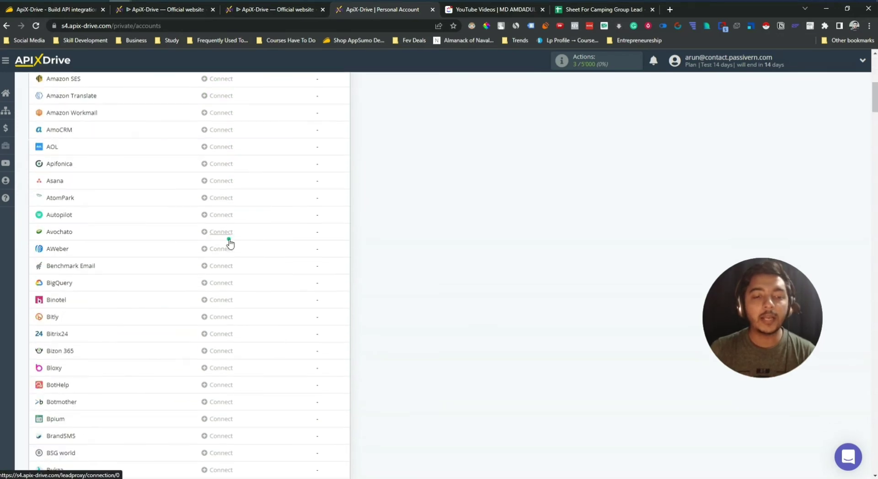
pyautogui.scroll(7, 228, 235)
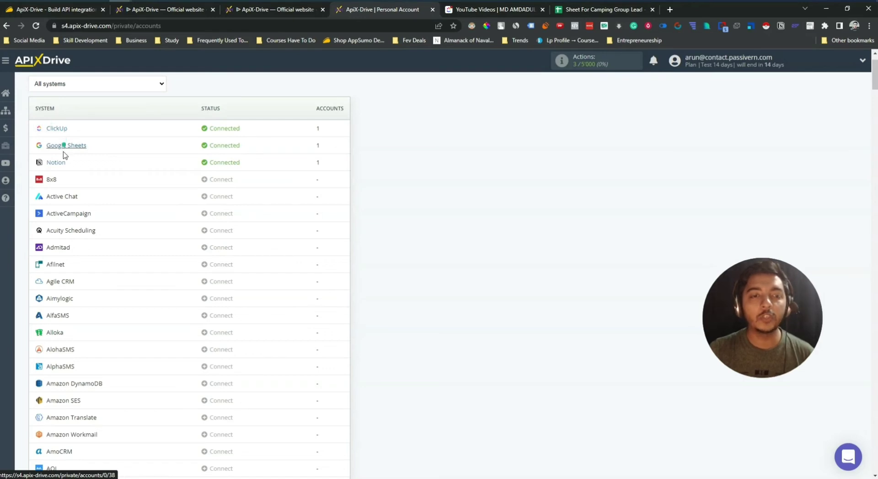
# Start a new connection, look through the systems available as data source, and close the list without choosing one
pyautogui.click(7, 94)
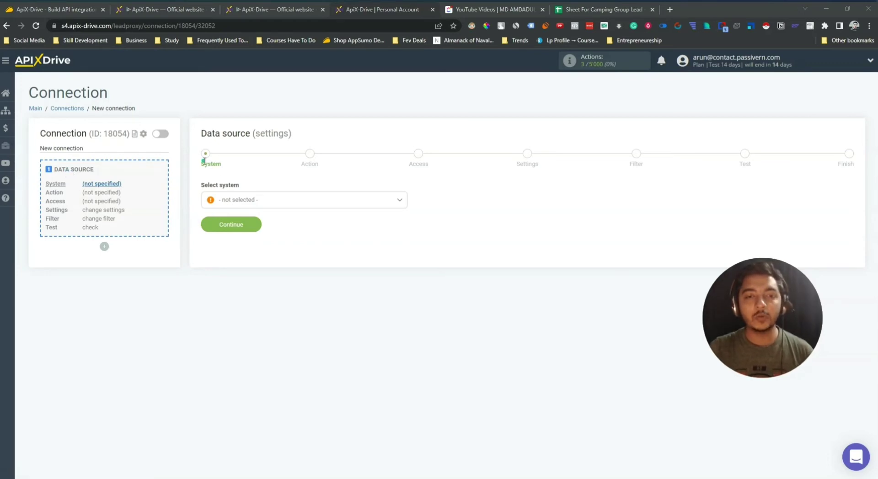
pyautogui.click(245, 200)
pyautogui.scroll(-3, 246, 270)
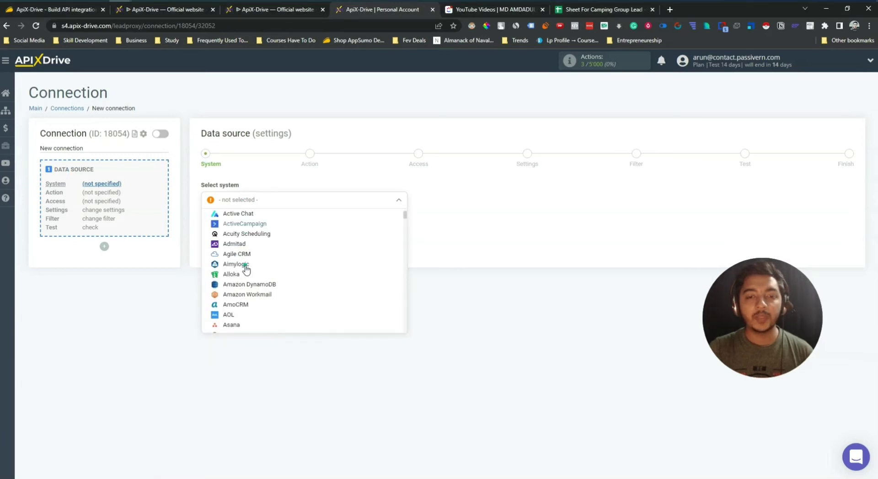
pyautogui.scroll(-8, 246, 273)
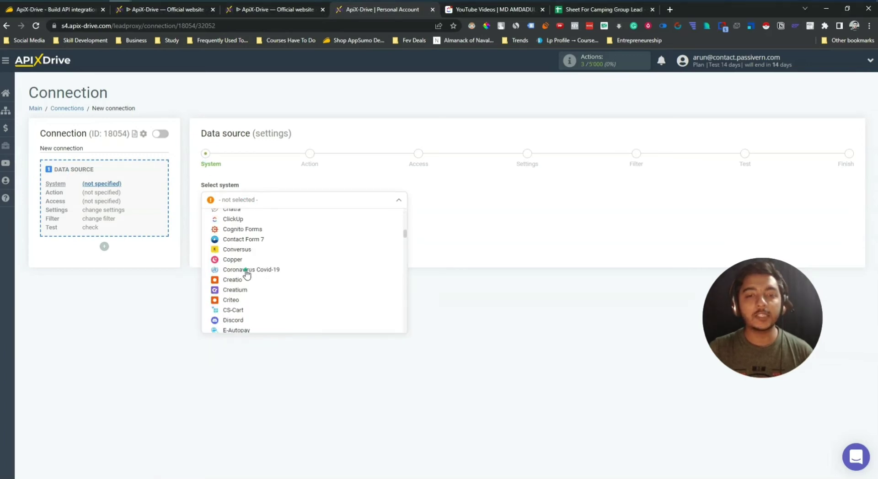
pyautogui.click(256, 201)
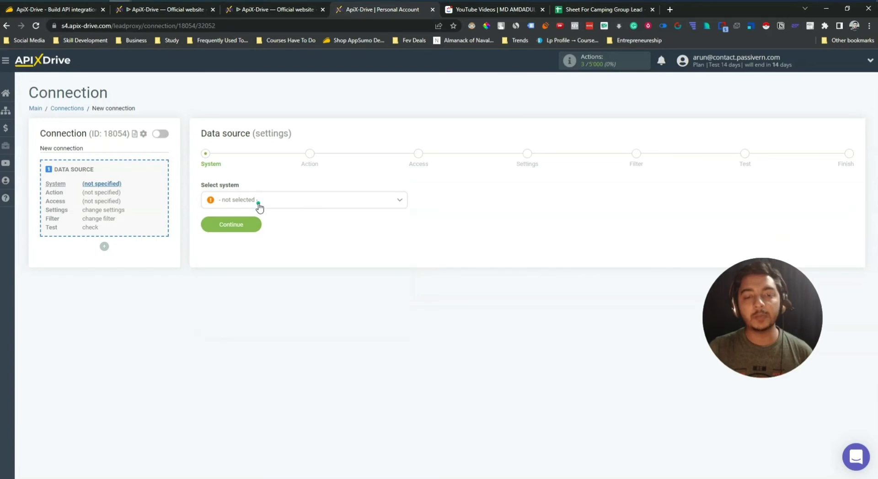
# Search the data source systems for "goo", choose Google Sheets and continue to the Action stage
pyautogui.click(257, 201)
pyautogui.click(266, 227)
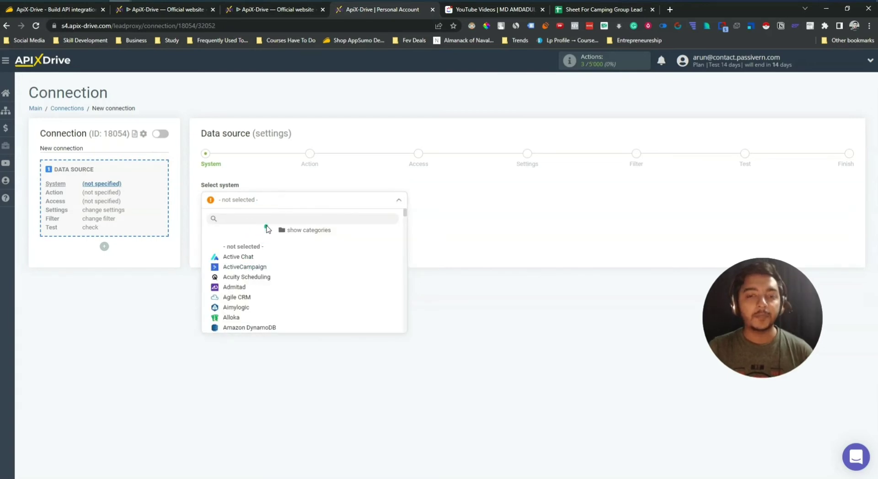
pyautogui.write('goo')
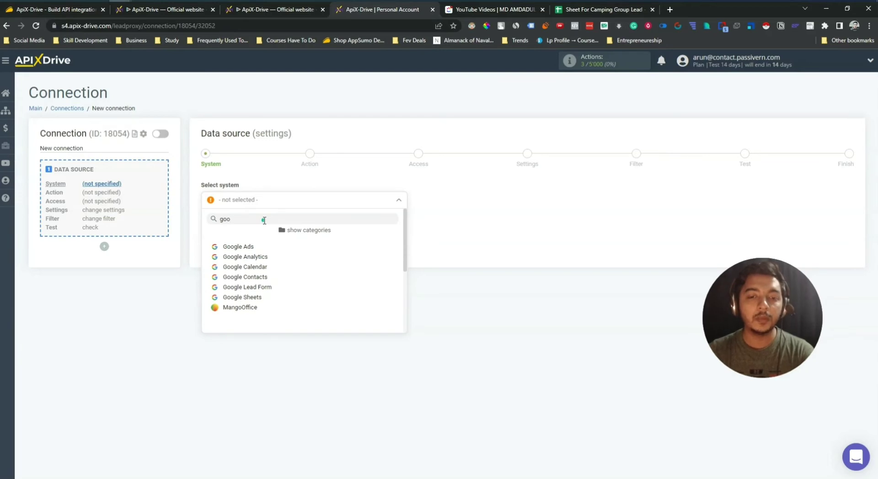
pyautogui.click(242, 297)
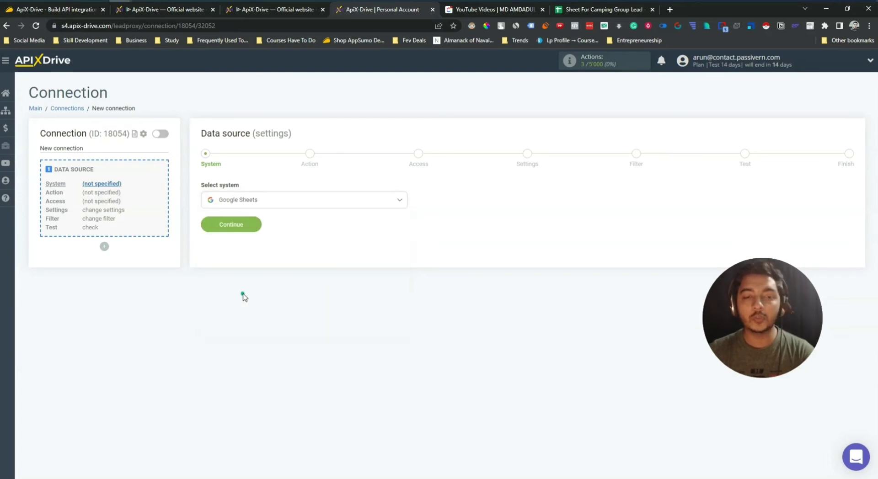
pyautogui.click(237, 226)
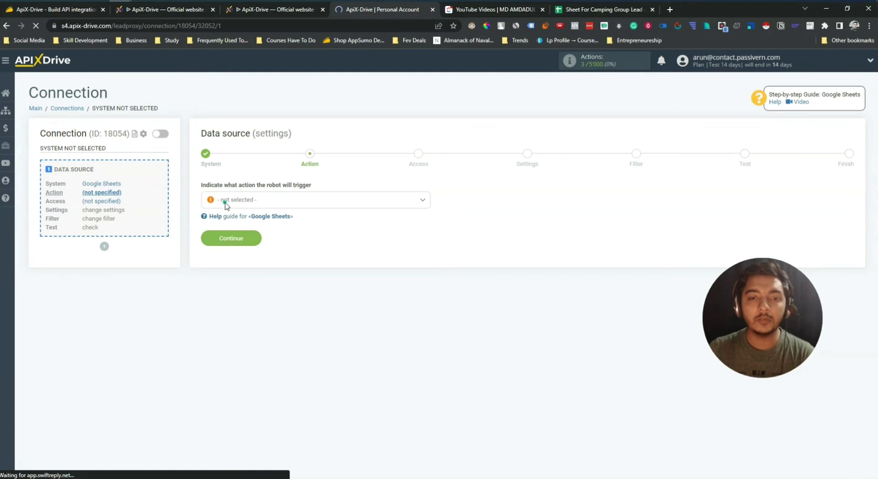
# Set the Google Sheets trigger action to Get ROWS (all) and continue to the Access stage
pyautogui.click(224, 202)
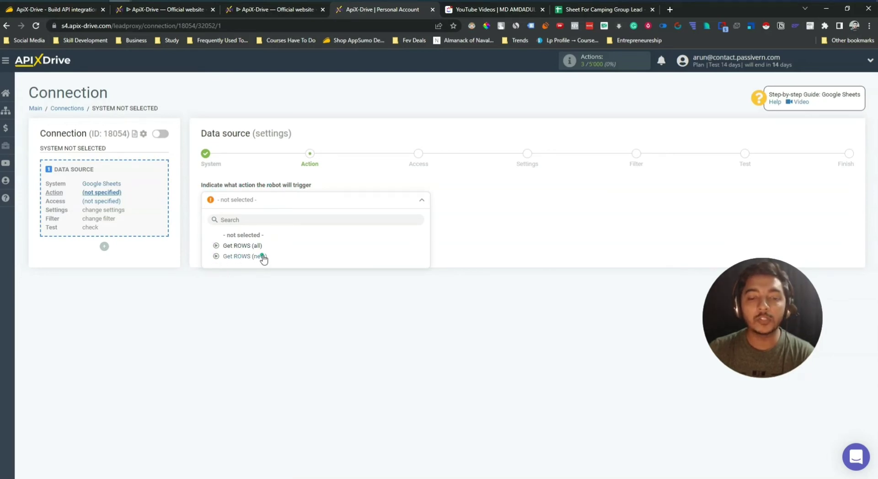
pyautogui.click(216, 248)
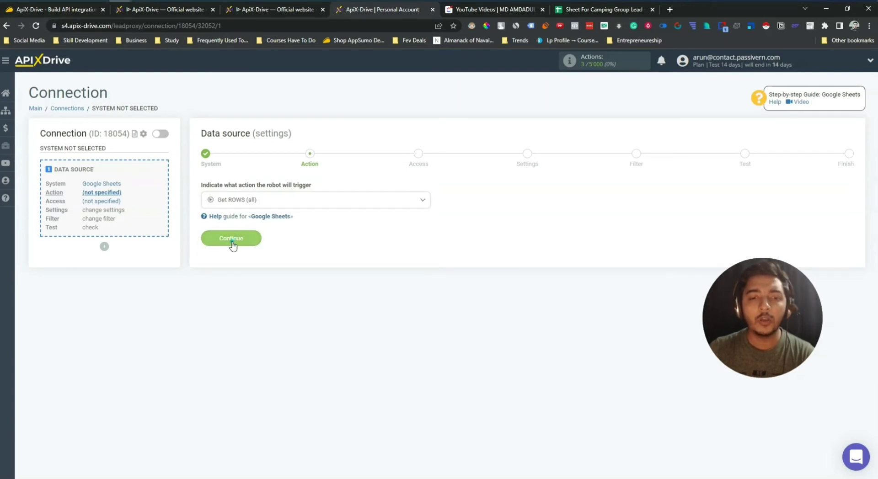
pyautogui.click(231, 242)
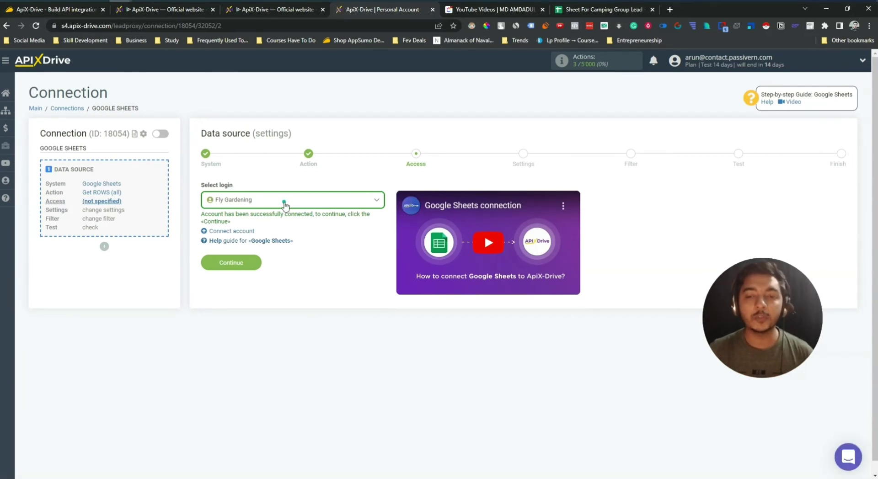
# Look over the available Google Sheets logins, keep the Fly Gardening account selected and continue to the Settings stage
pyautogui.click(285, 203)
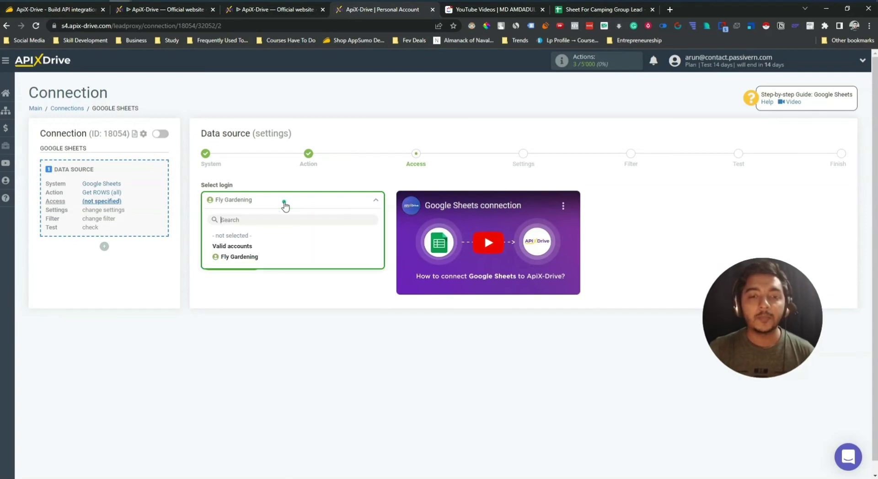
pyautogui.click(304, 292)
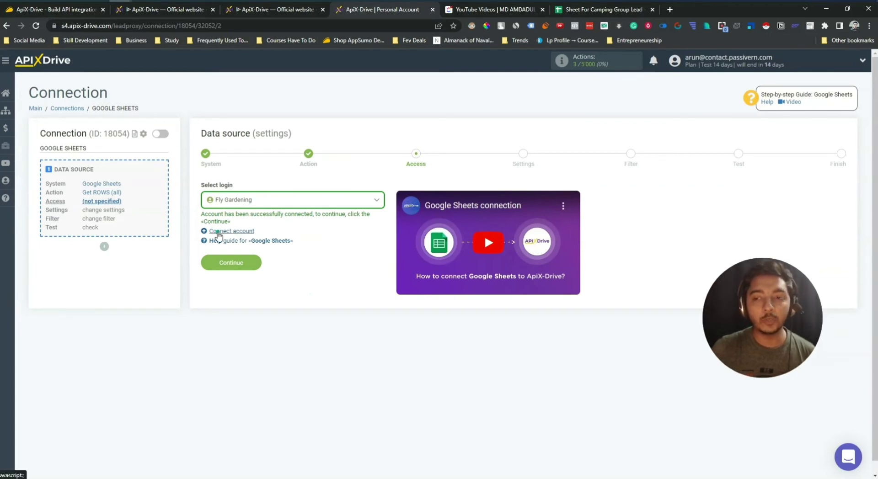
pyautogui.click(222, 199)
pyautogui.click(258, 286)
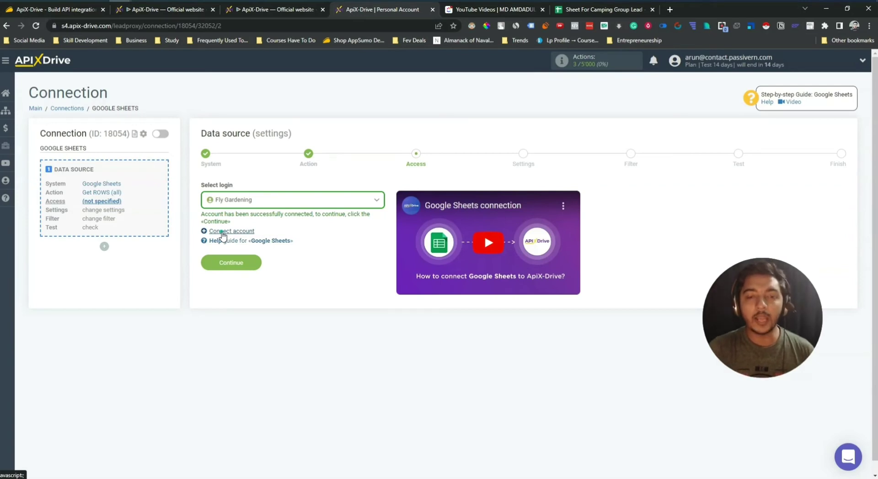
pyautogui.click(257, 201)
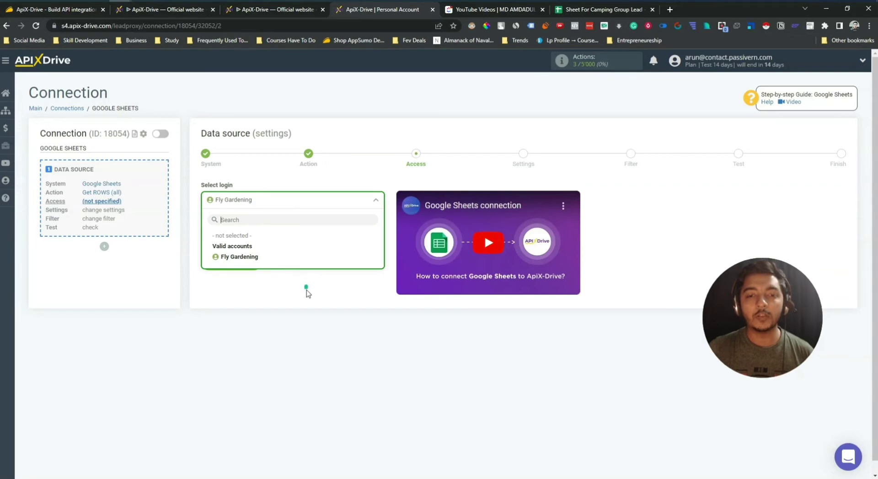
pyautogui.click(232, 258)
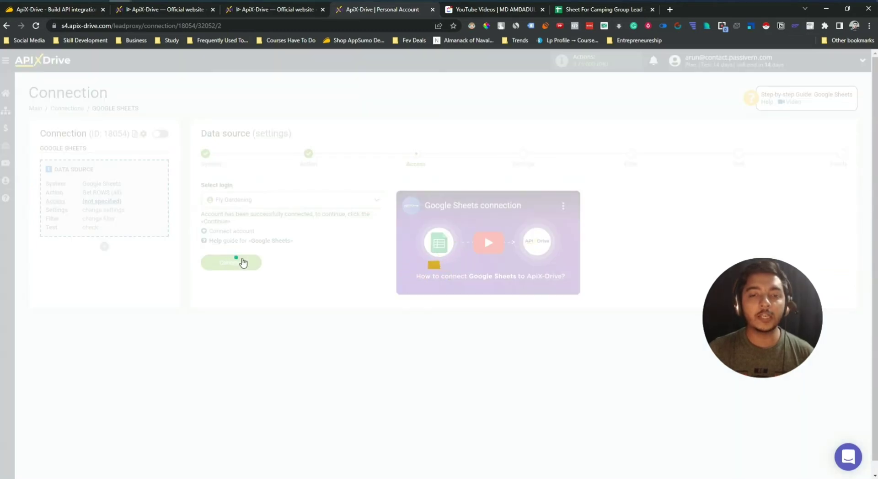
pyautogui.click(242, 265)
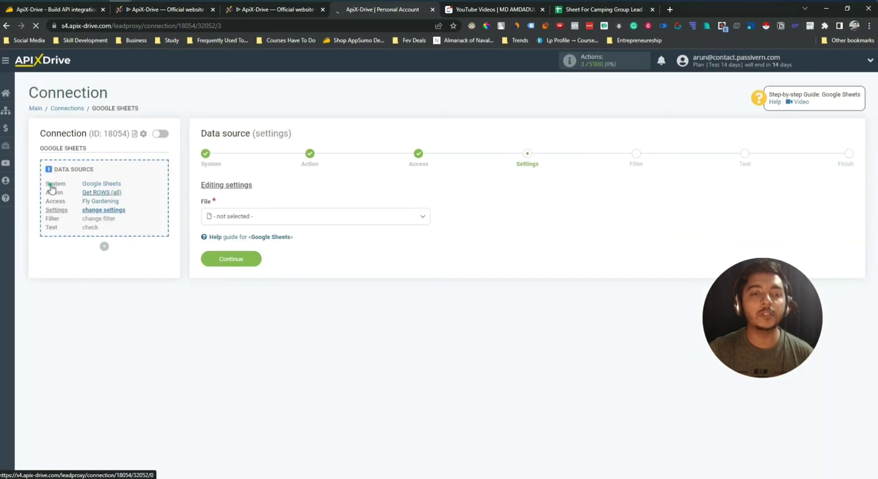
pyautogui.click(111, 192)
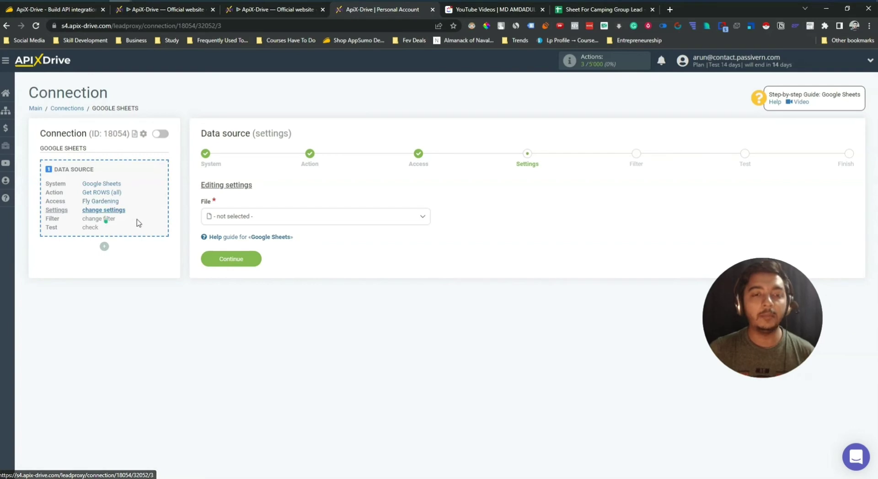
# Open the list of source files, check the spreadsheets on the Google Sheets home page, and return to the ApiX-Drive connection
pyautogui.click(284, 218)
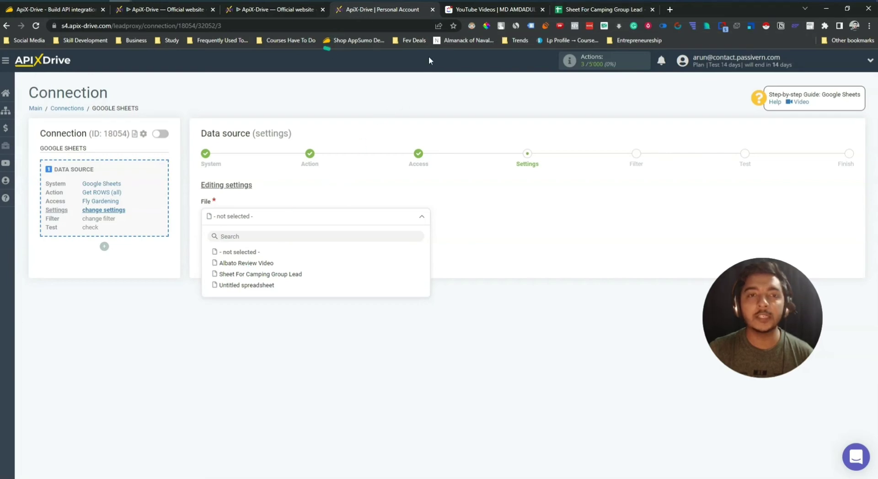
pyautogui.click(603, 9)
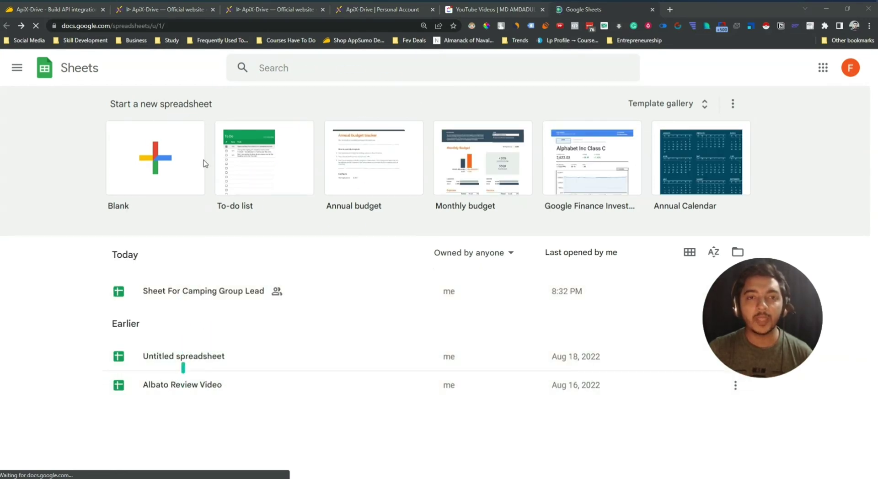
pyautogui.click(154, 10)
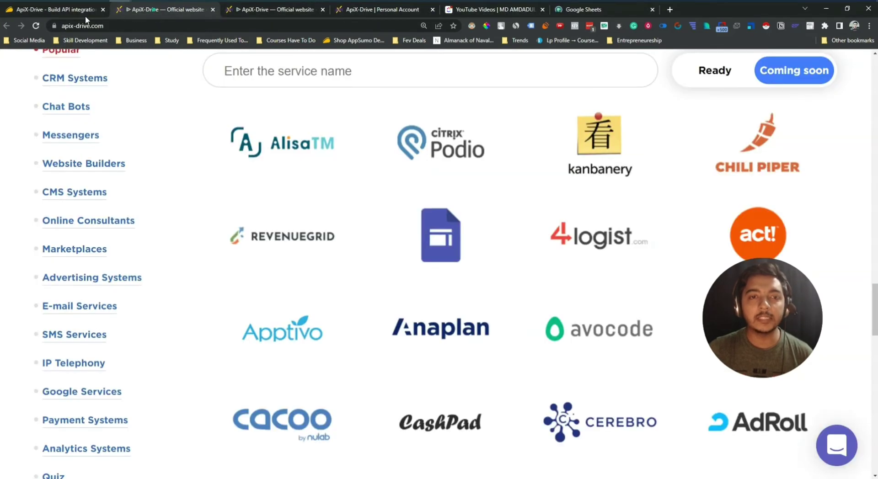
pyautogui.click(270, 10)
pyautogui.click(353, 12)
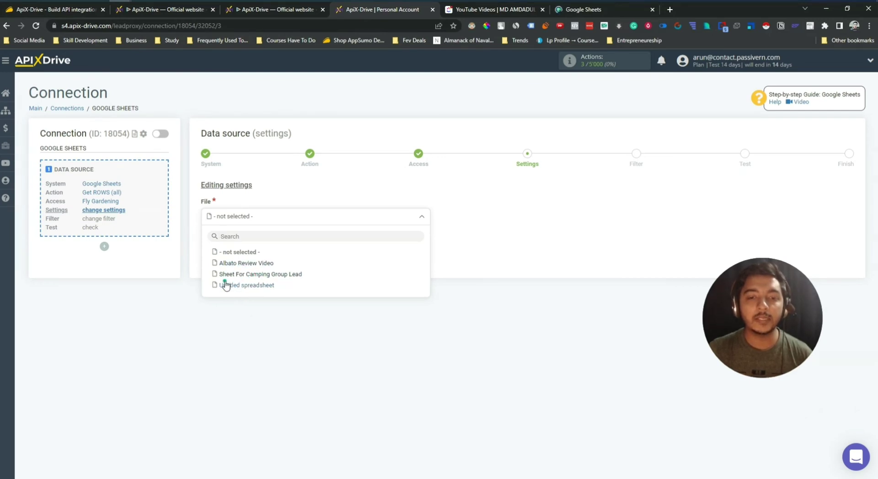
# Choose the file Albato Review Video and its Sheet1, keep data loading from row 1, and continue to the Filter stage
pyautogui.click(241, 265)
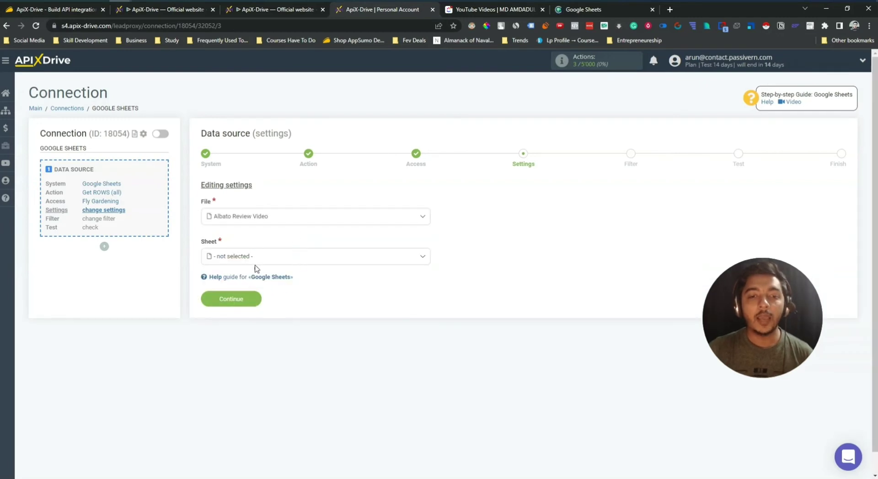
pyautogui.click(256, 259)
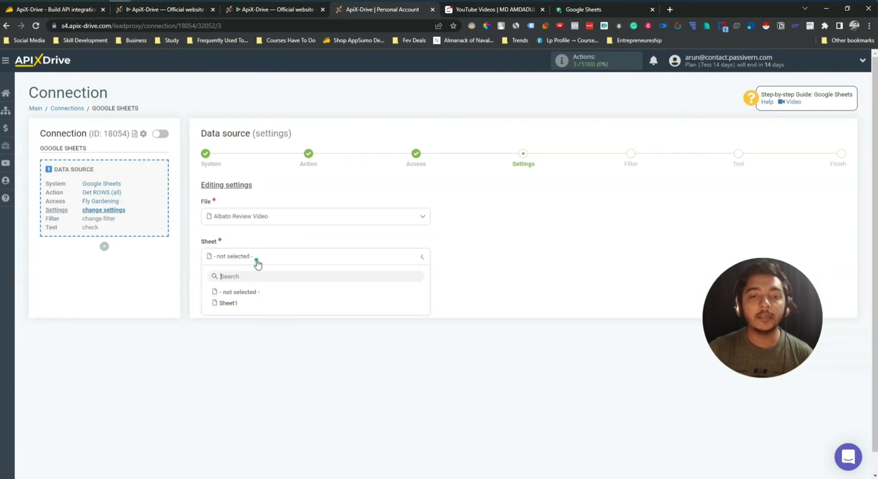
pyautogui.click(224, 304)
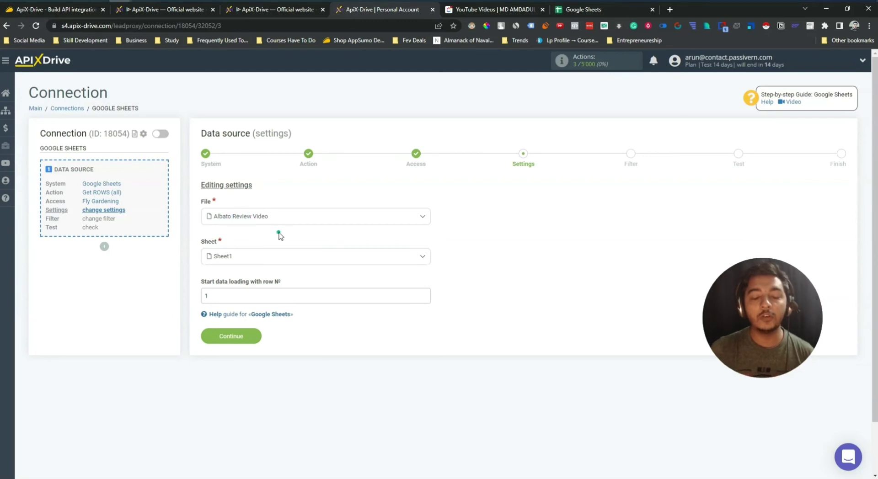
pyautogui.click(244, 257)
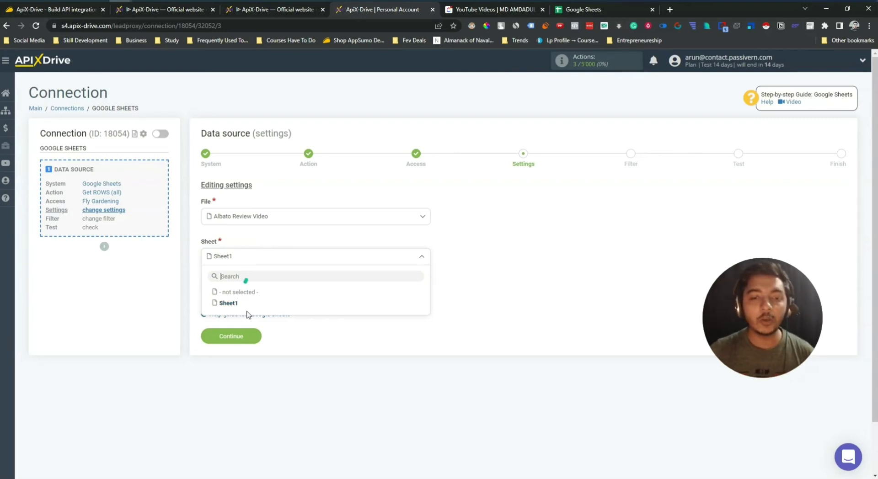
pyautogui.click(230, 304)
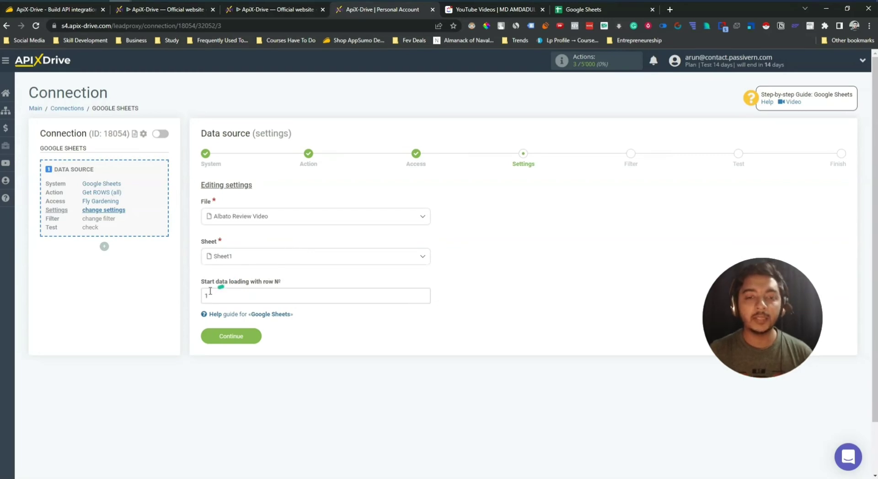
pyautogui.click(235, 298)
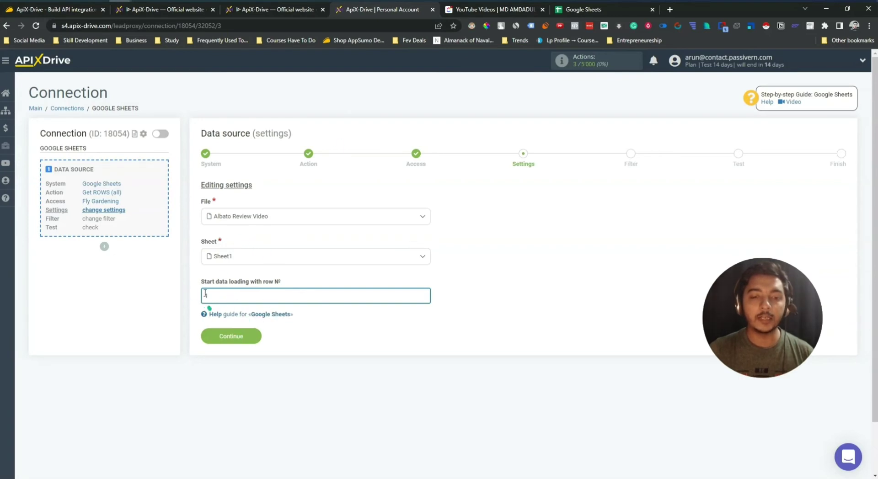
pyautogui.click(230, 341)
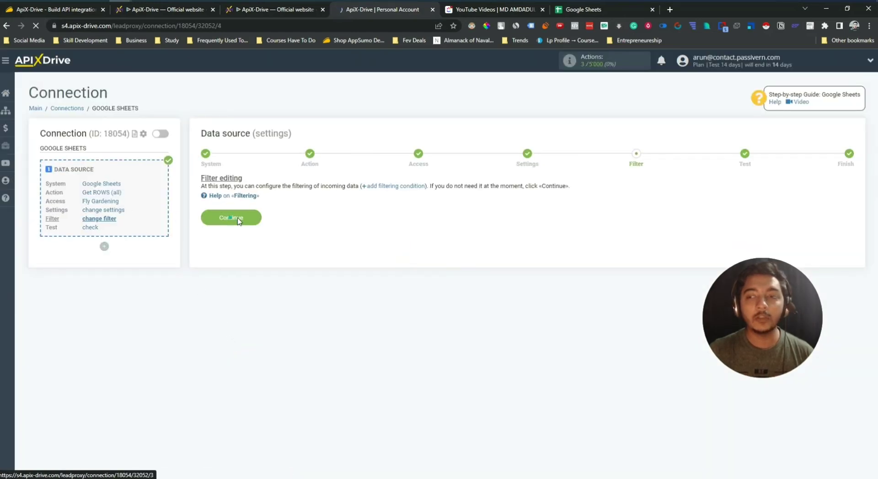
# Try a filtering condition on Column A with the action empty, and delete the condition again
pyautogui.click(379, 189)
pyautogui.click(269, 226)
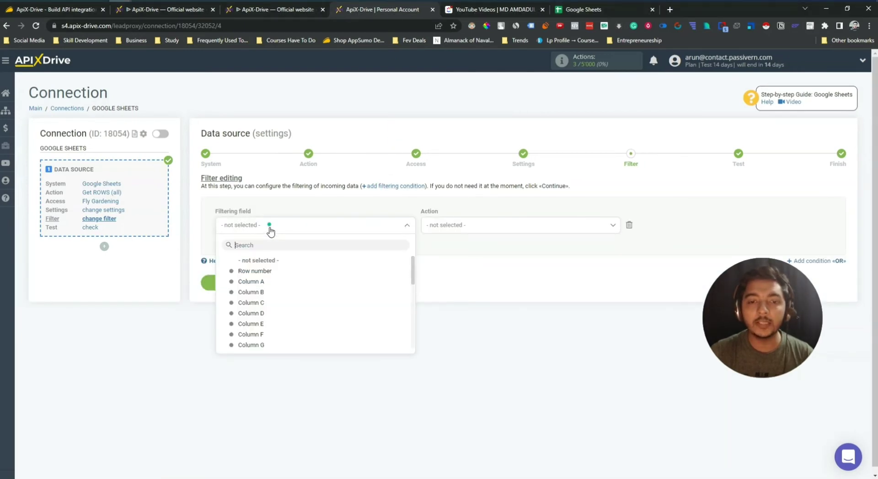
pyautogui.click(266, 282)
pyautogui.click(456, 233)
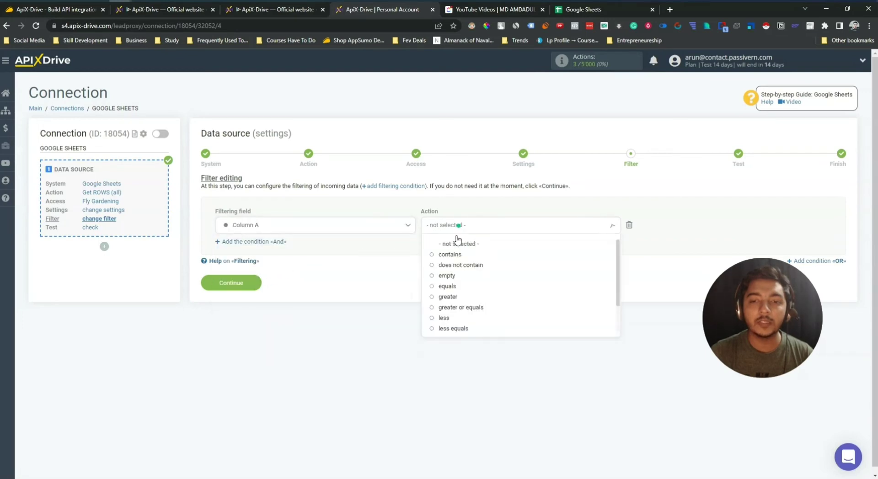
pyautogui.click(445, 275)
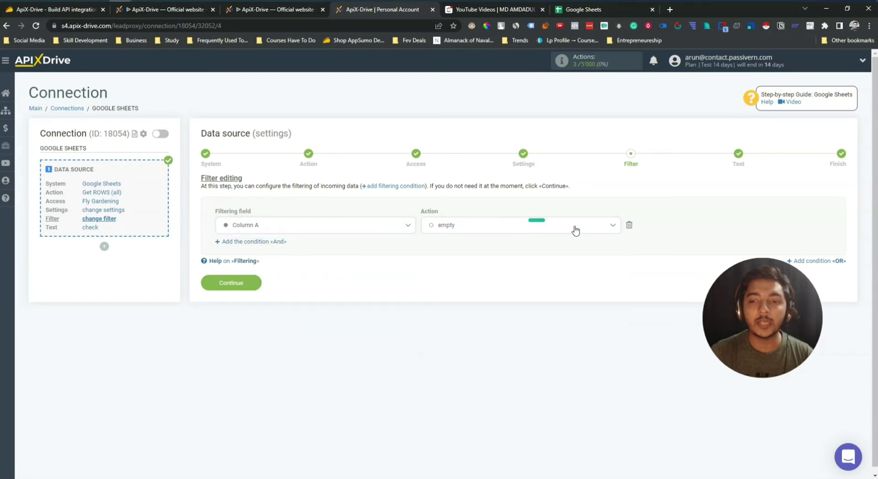
pyautogui.click(628, 228)
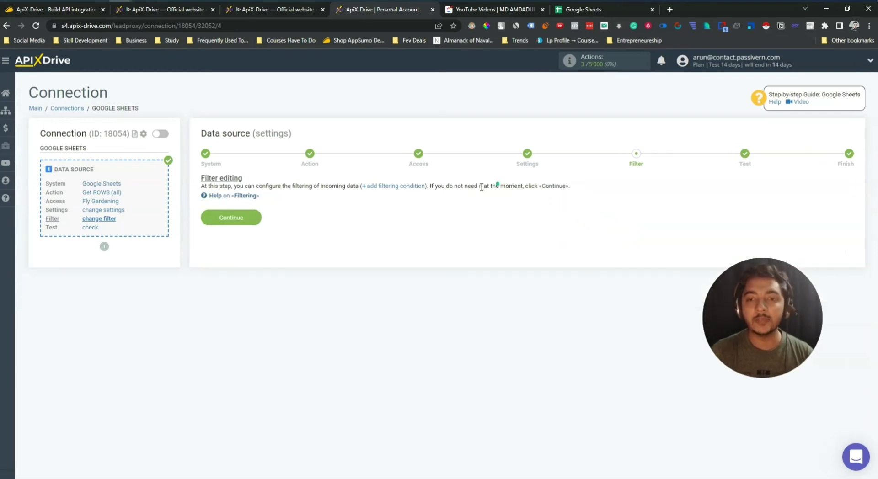
# Finish the data source without a filter or test data and start configuring the data destination
pyautogui.click(231, 219)
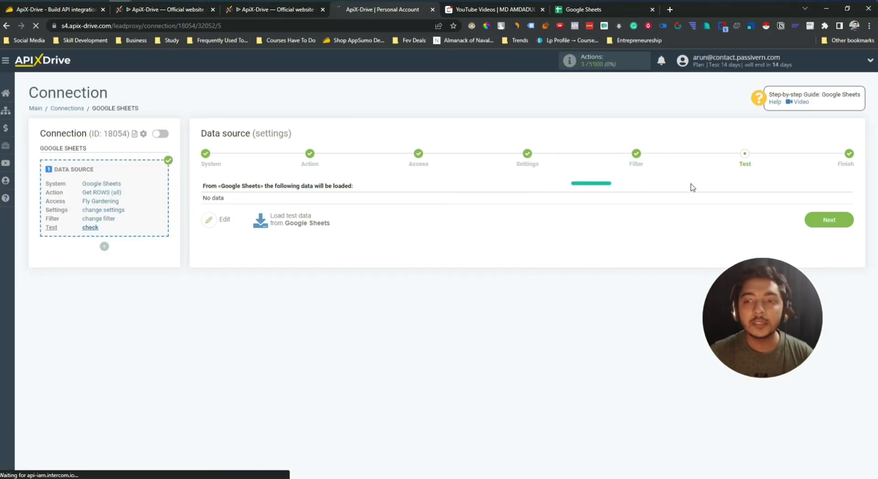
pyautogui.click(825, 223)
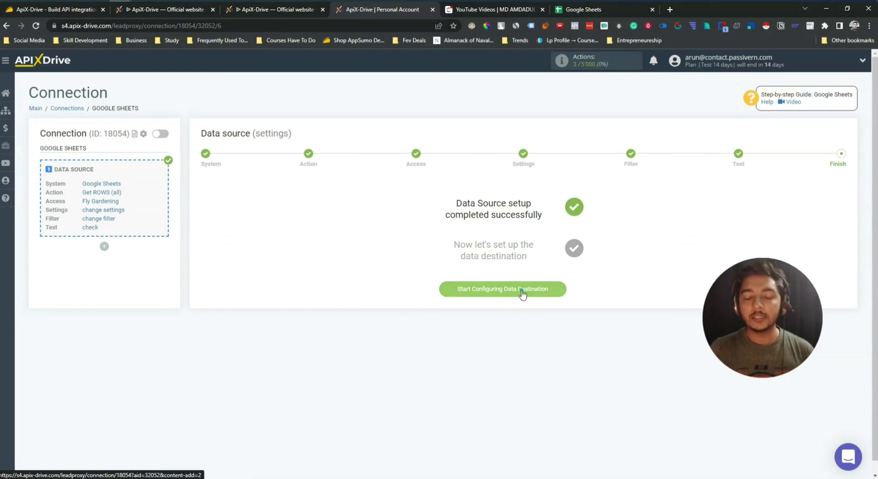
pyautogui.click(483, 290)
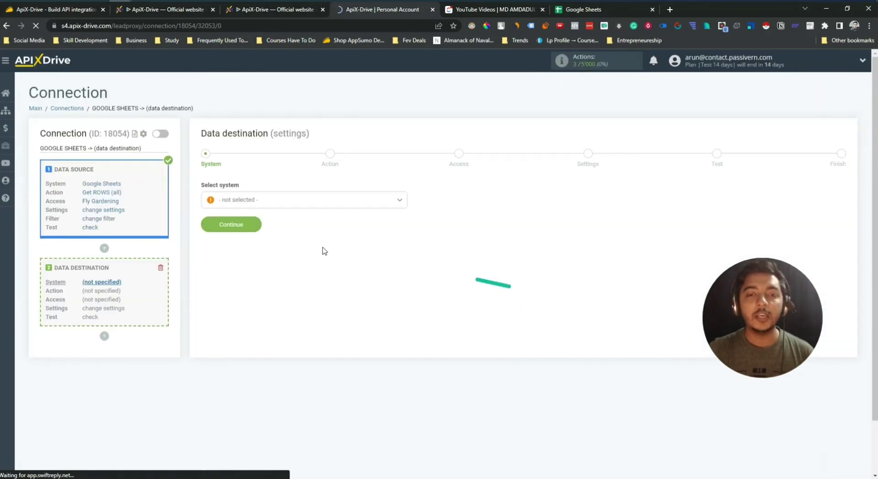
# Search the destination systems for "cli", choose ClickUp and continue to the Action stage
pyautogui.click(279, 205)
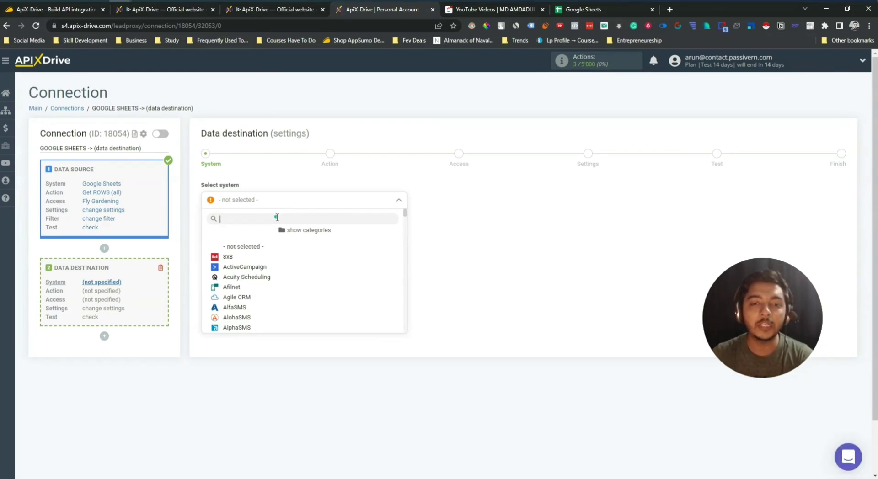
pyautogui.write('cli')
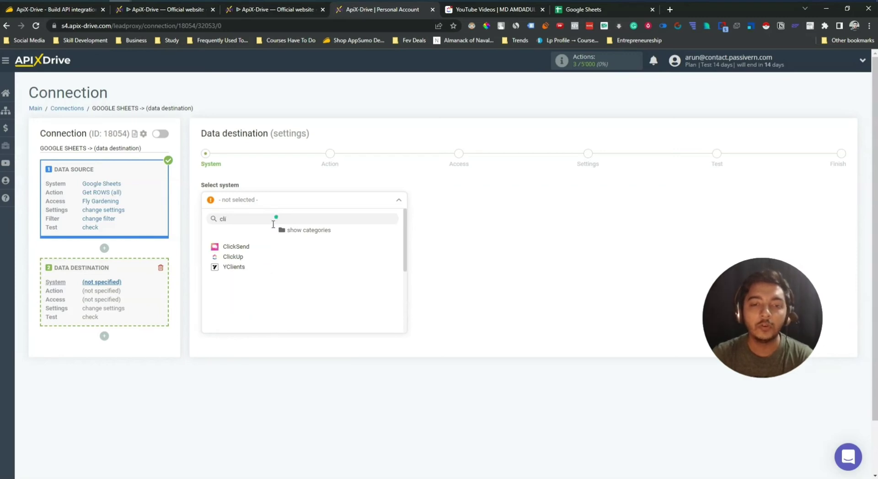
pyautogui.click(232, 257)
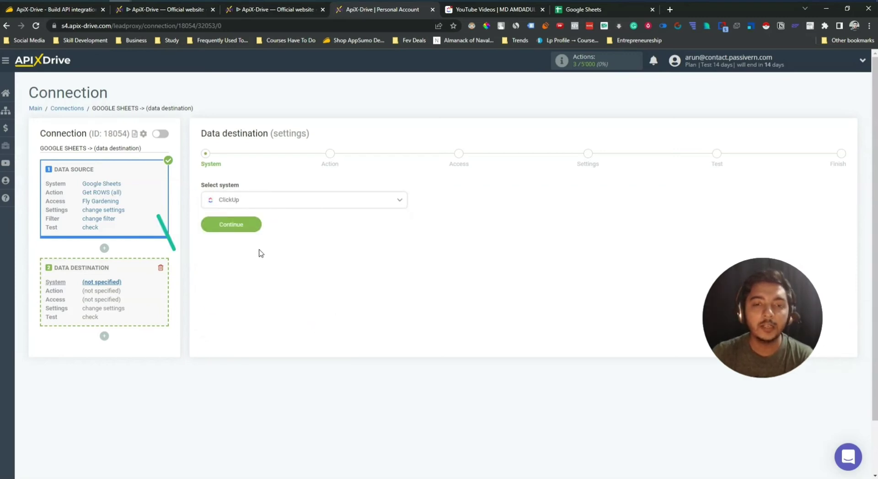
pyautogui.click(226, 228)
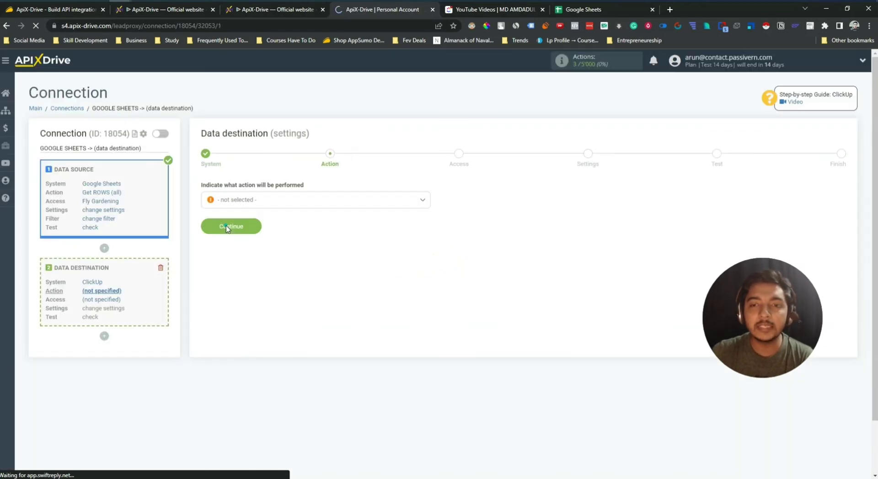
# Set the ClickUp action to Add COMMENT to task and continue with the already connected account to the destination settings
pyautogui.click(269, 202)
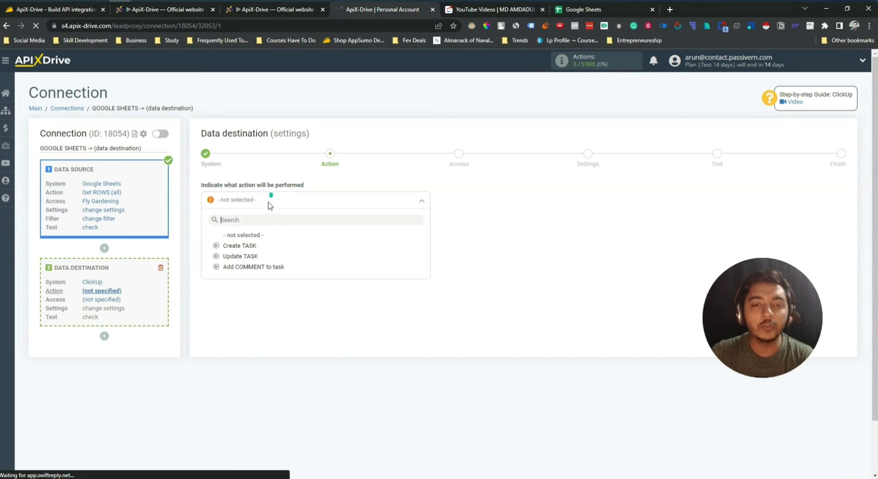
pyautogui.click(216, 268)
pyautogui.click(242, 231)
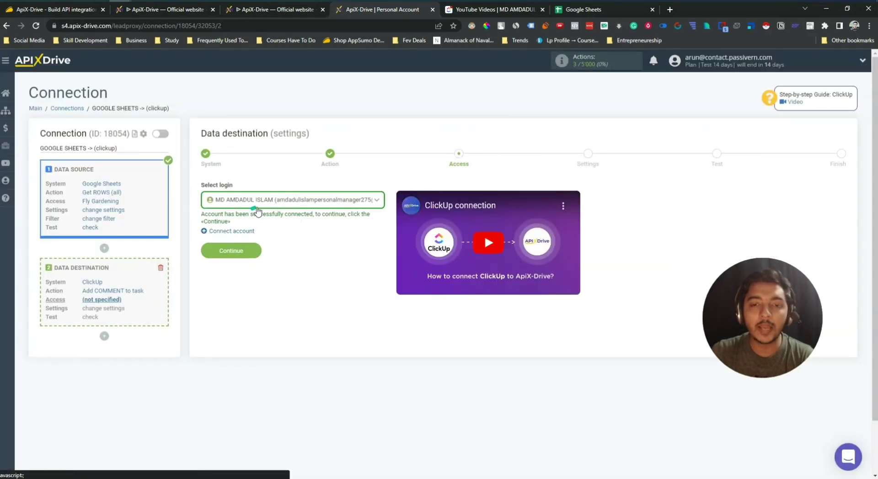
pyautogui.click(227, 258)
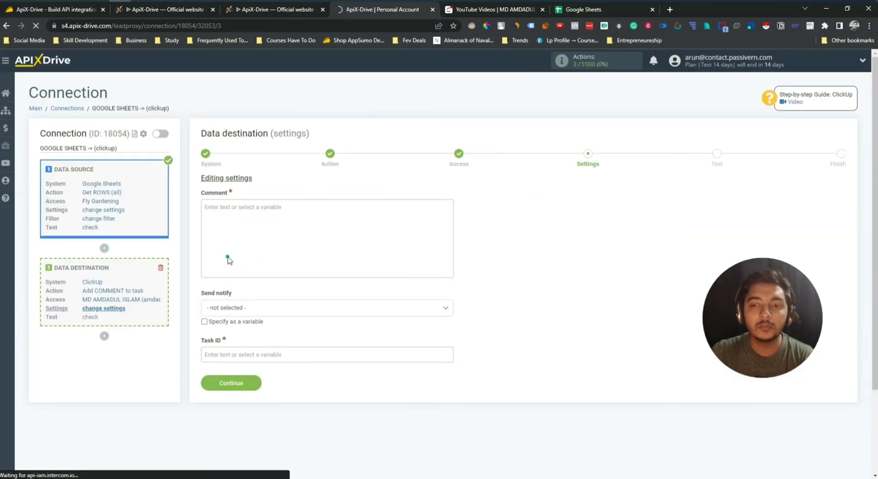
# Browse the system and Google Sheets variables available for the ClickUp Comment field
pyautogui.click(255, 207)
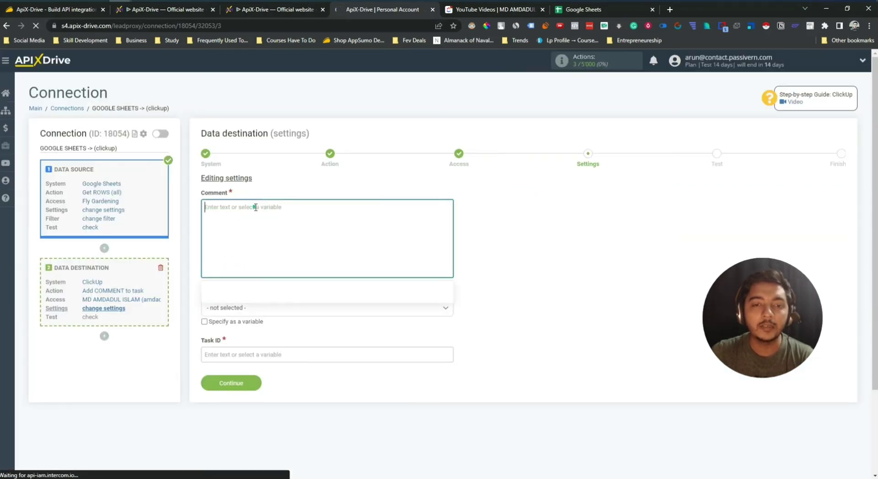
pyautogui.scroll(-2, 254, 208)
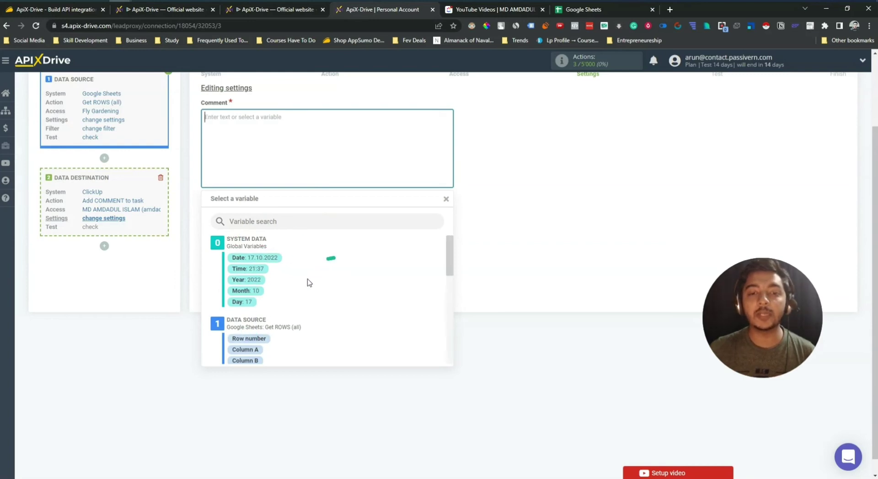
pyautogui.scroll(-8, 319, 279)
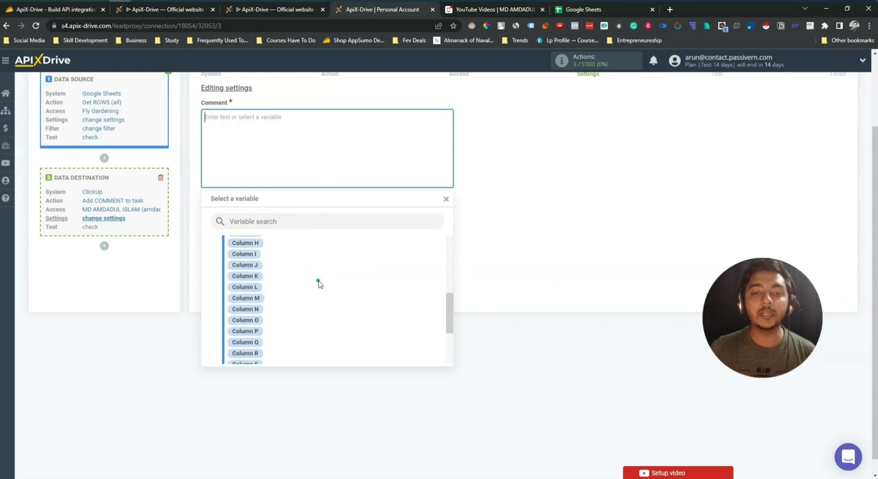
pyautogui.scroll(8, 318, 281)
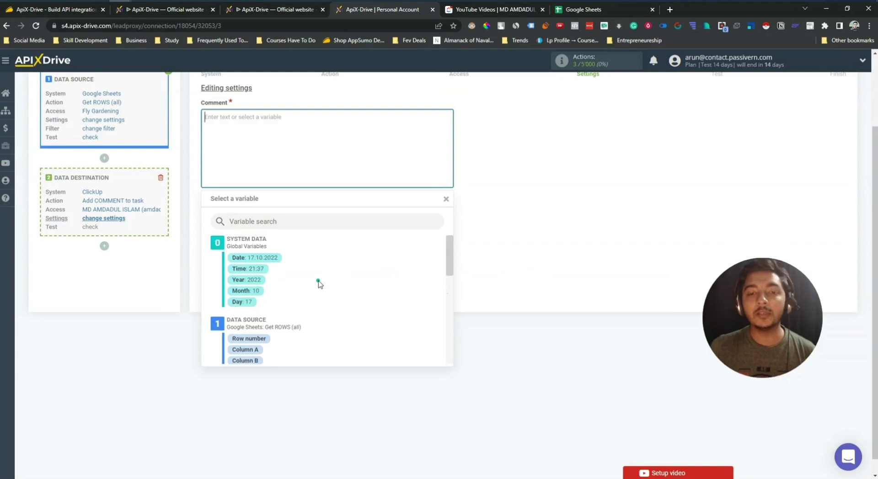
pyautogui.scroll(1, 319, 284)
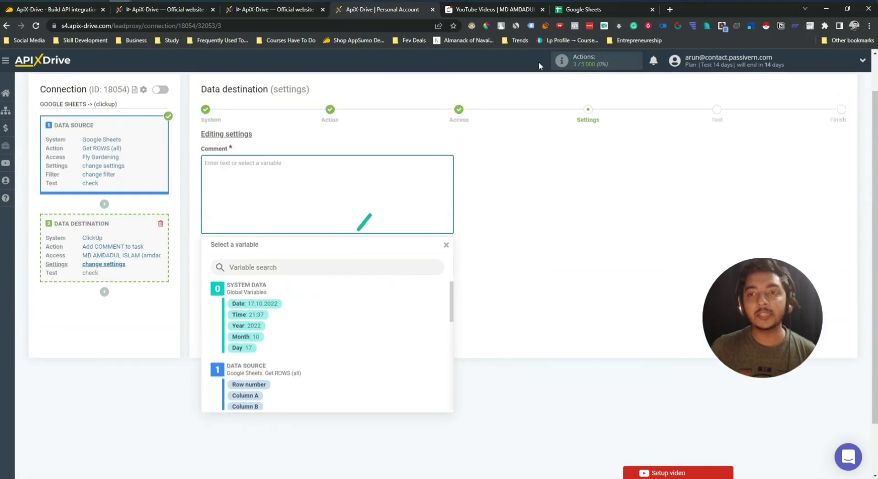
# Switch to Google Sheets, open the Albato Review Video spreadsheet to examine its columns, and return to the ApiX-Drive connection
pyautogui.click(577, 10)
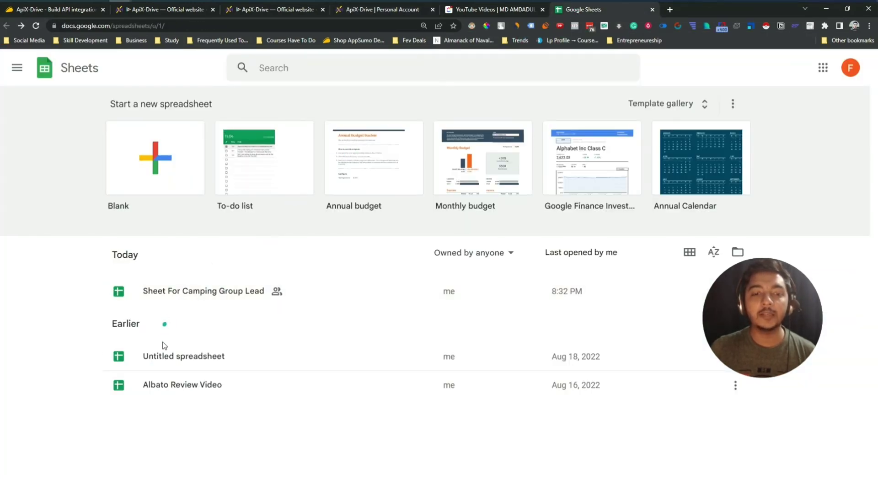
pyautogui.click(174, 388)
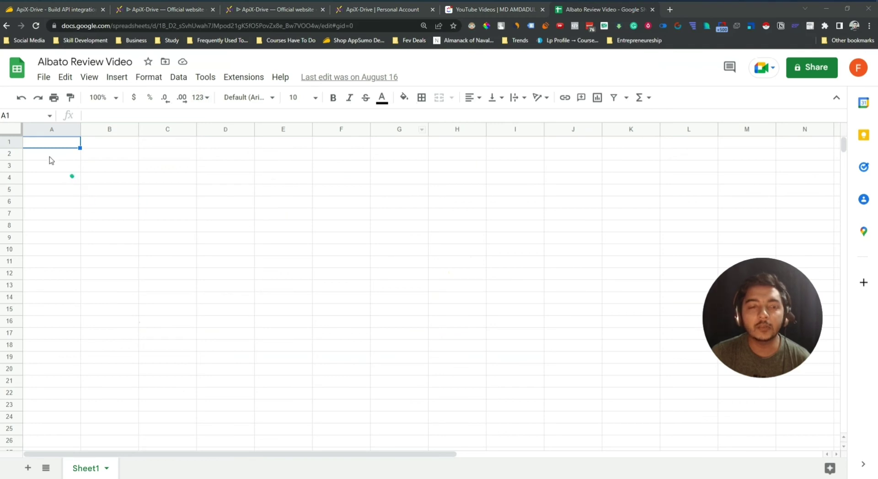
pyautogui.click(50, 130)
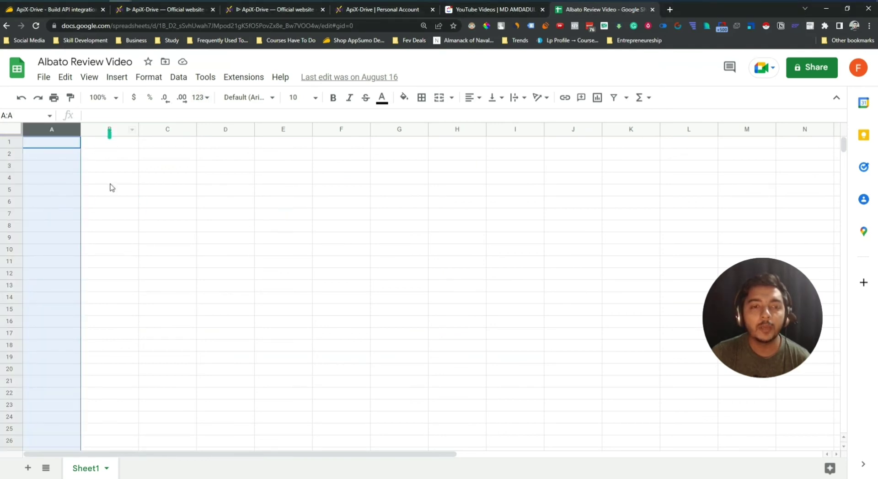
pyautogui.click(109, 129)
pyautogui.click(181, 130)
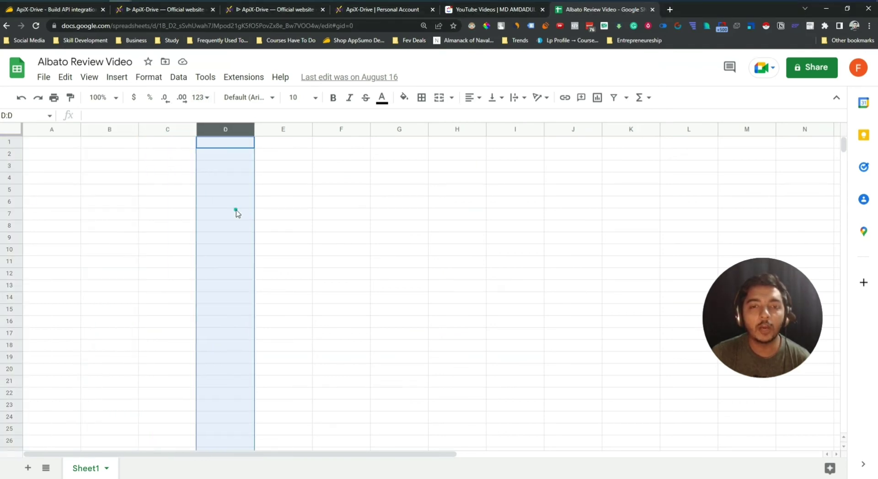
pyautogui.click(242, 10)
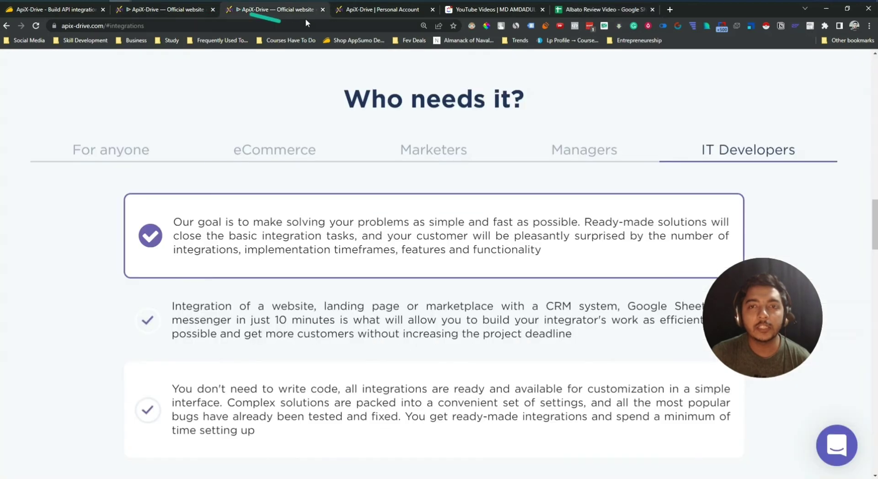
pyautogui.click(353, 10)
# Compose the comment "Here is your task on [Google Sheets Column E], Please do it before [System data Date]."
pyautogui.scroll(10, 257, 337)
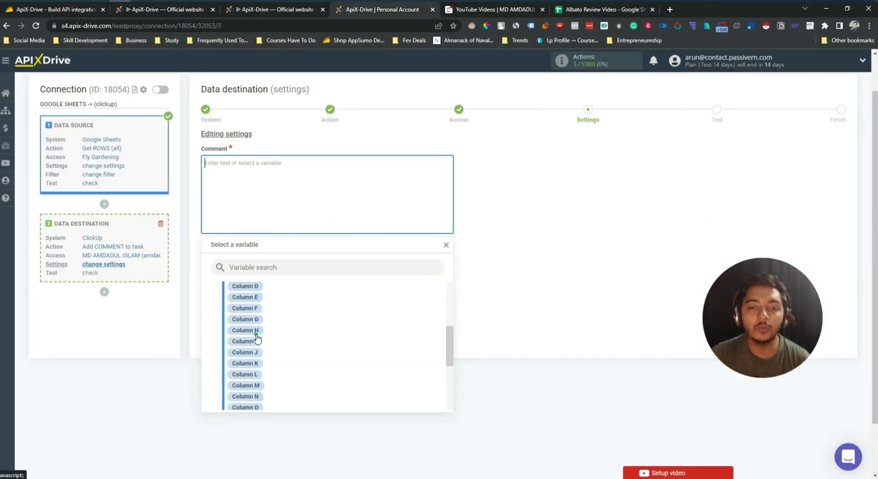
pyautogui.scroll(-5, 252, 336)
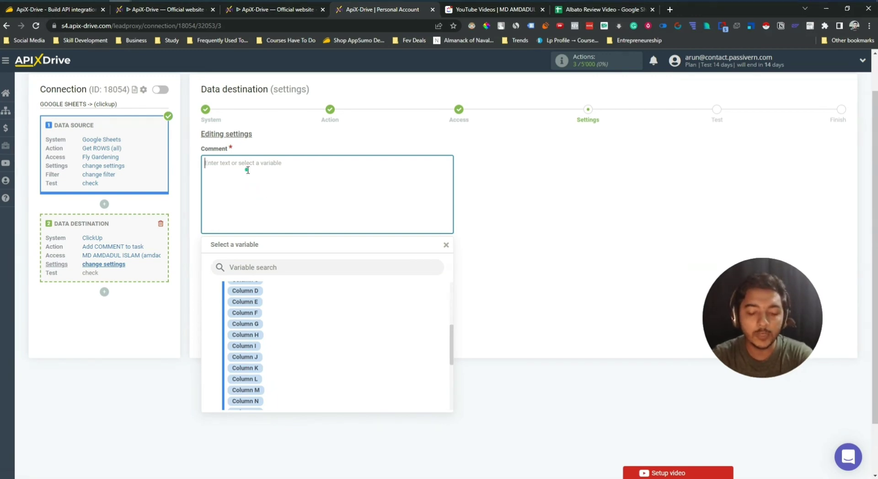
pyautogui.write('Here is your task on')
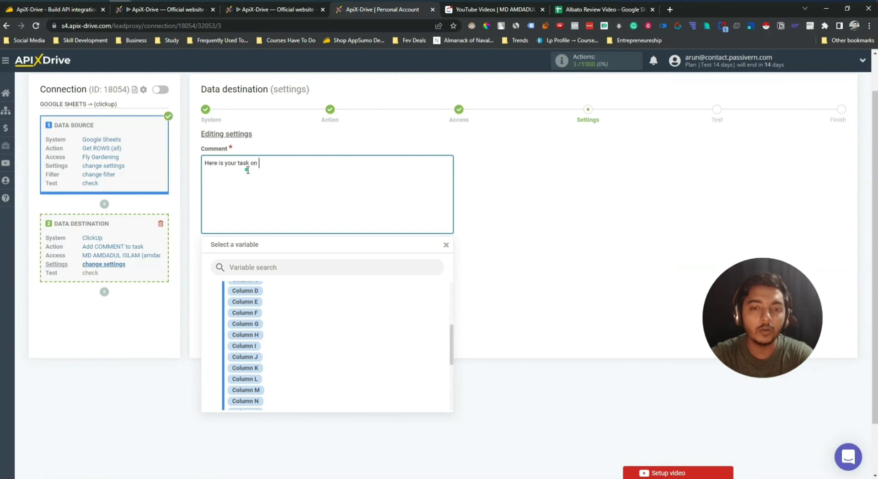
pyautogui.click(247, 303)
pyautogui.click(357, 165)
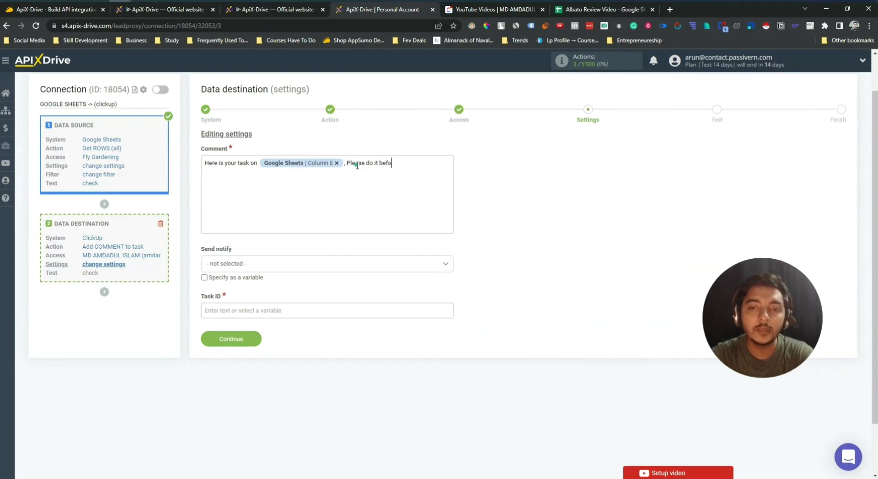
pyautogui.click(417, 162)
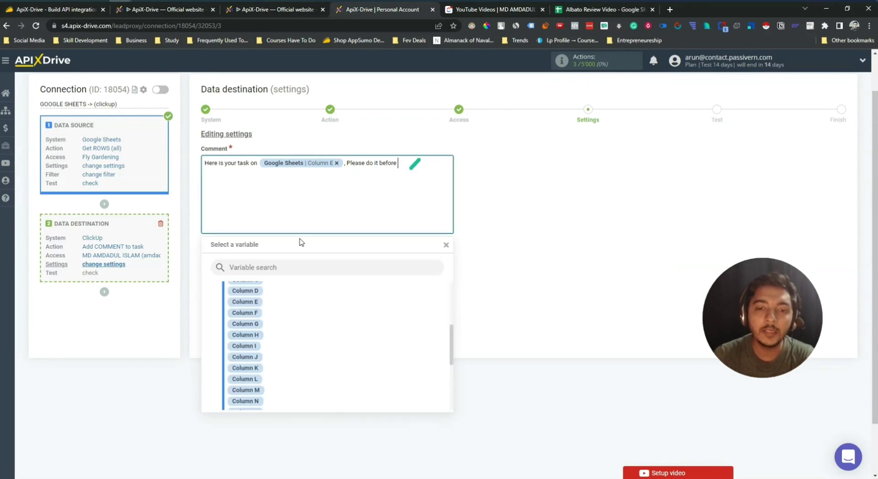
pyautogui.scroll(5, 274, 320)
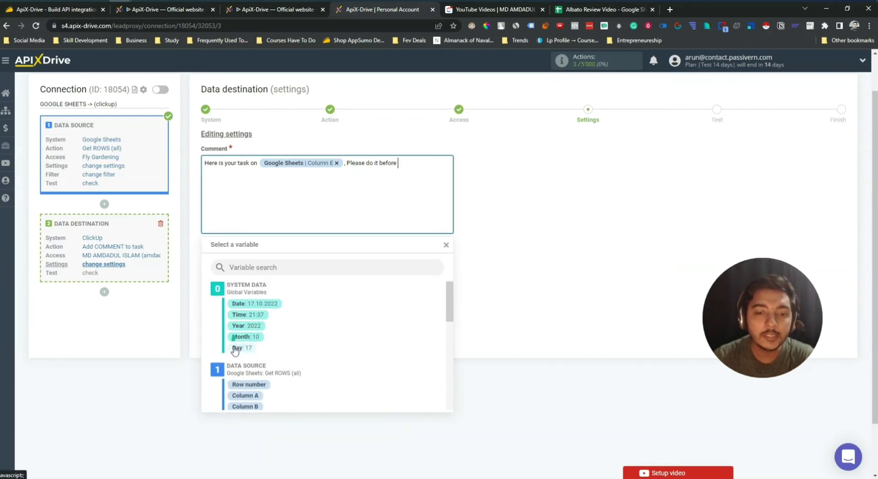
pyautogui.click(251, 304)
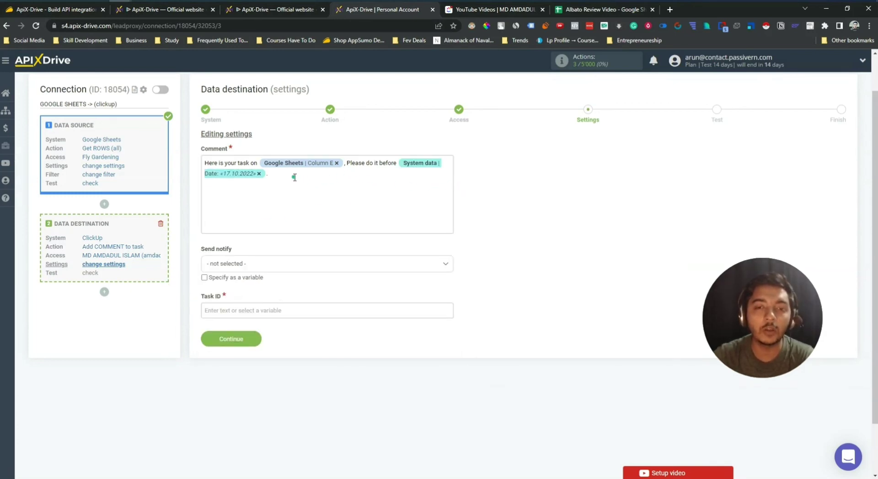
# Set Send notify to Yes and have it specified as a variable
pyautogui.click(235, 270)
pyautogui.click(219, 312)
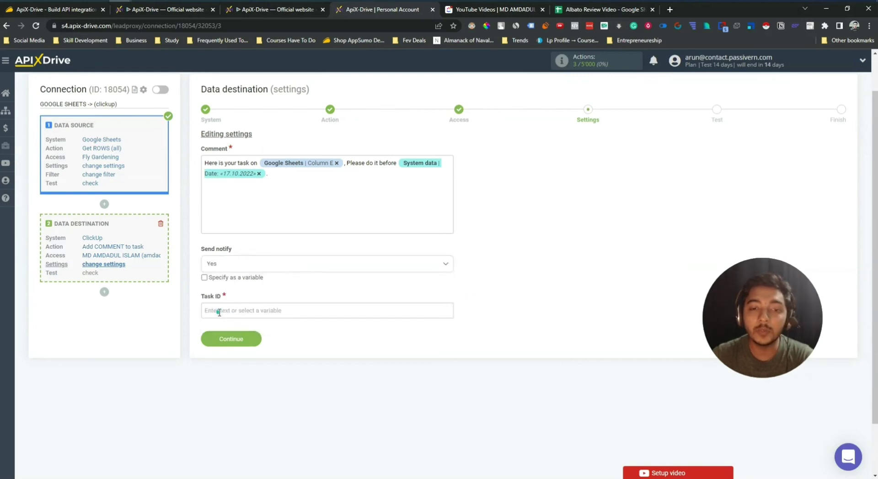
pyautogui.click(205, 278)
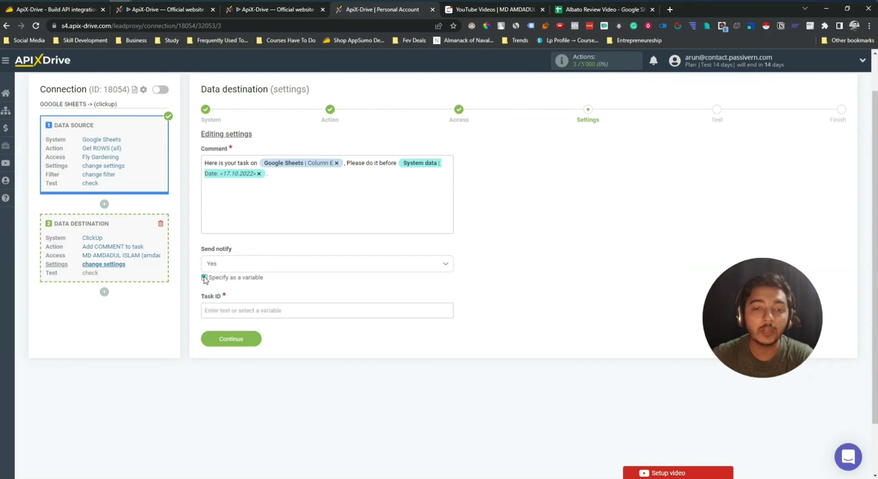
# Map the Task ID to the Google Sheets Column A variable
pyautogui.click(229, 309)
pyautogui.scroll(-1, 229, 309)
pyautogui.scroll(-2, 288, 339)
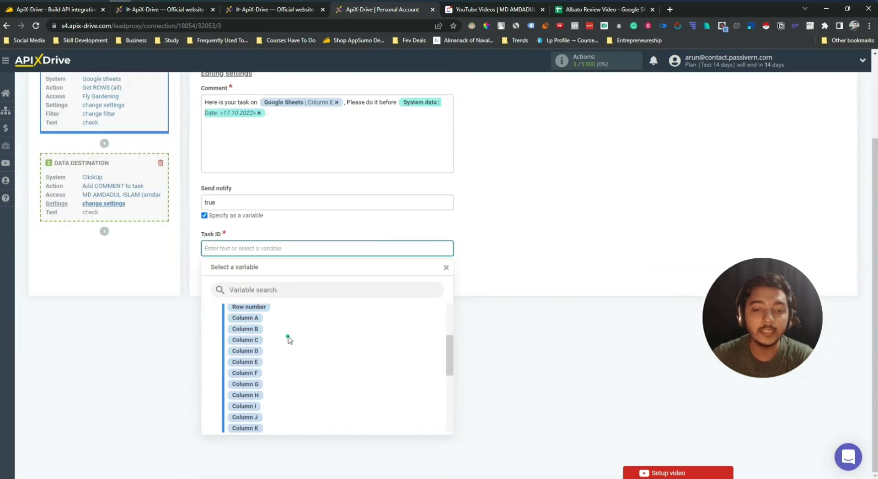
pyautogui.scroll(-2, 289, 343)
pyautogui.scroll(5, 290, 345)
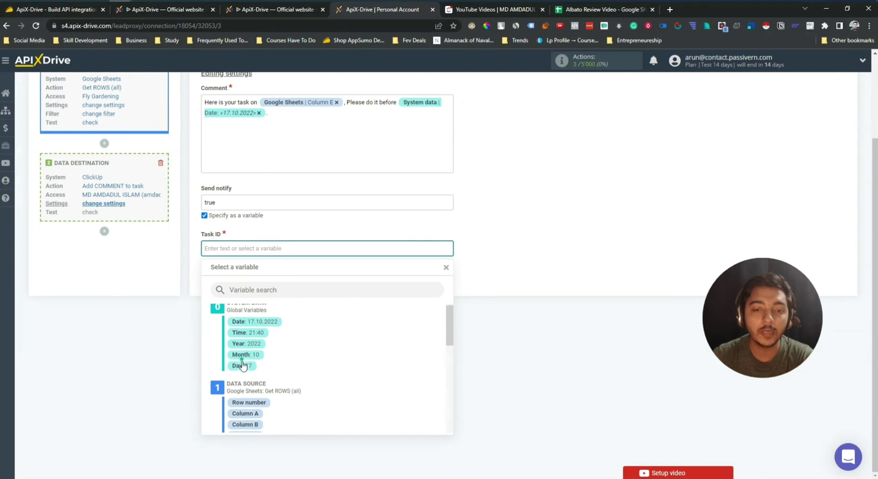
pyautogui.scroll(-5, 279, 362)
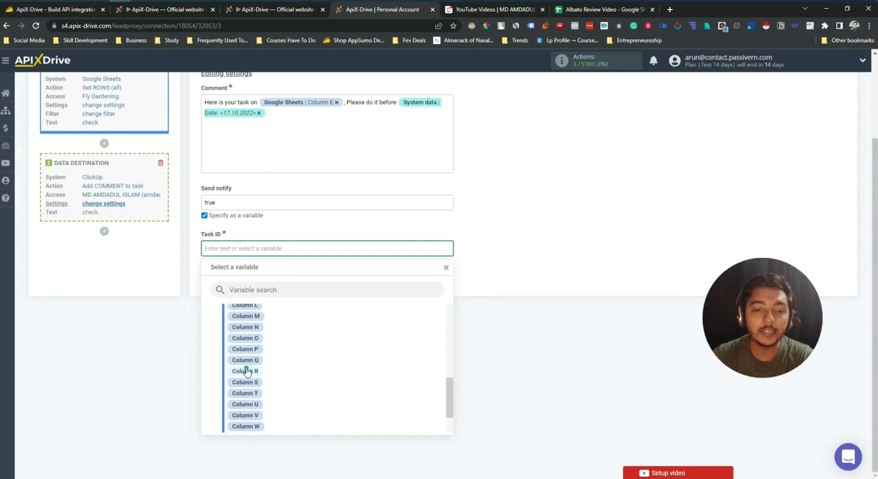
pyautogui.scroll(5, 249, 366)
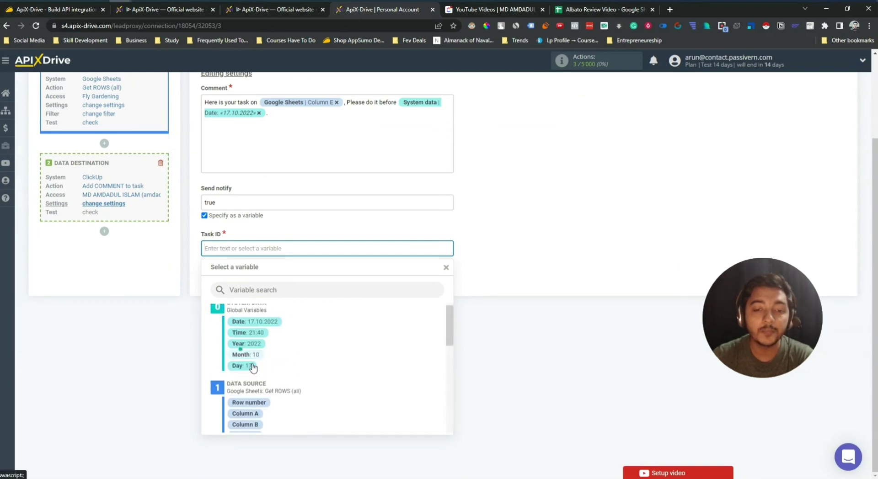
pyautogui.click(244, 414)
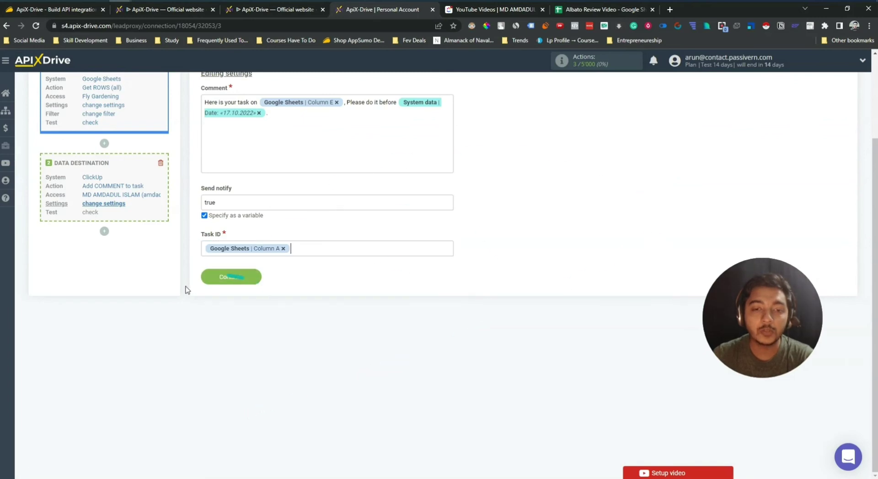
# Finish the ClickUp destination without sending test data and enable automatic updates for the connection
pyautogui.click(230, 281)
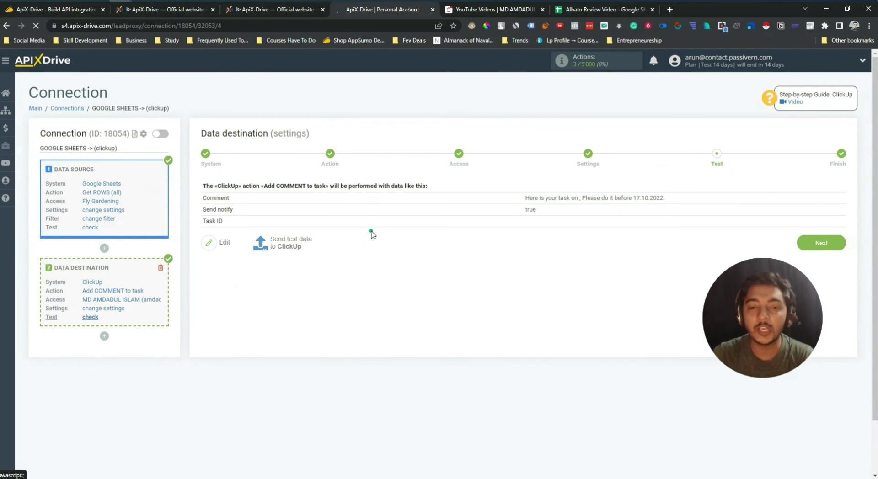
pyautogui.click(821, 244)
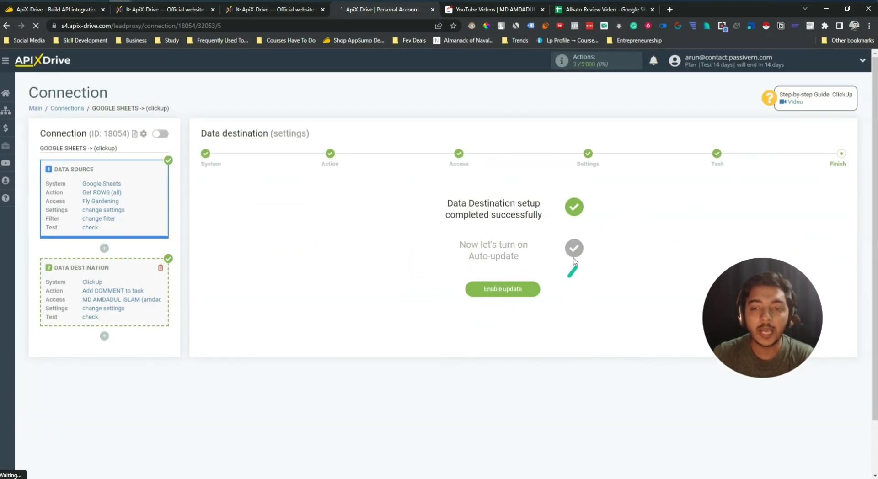
pyautogui.click(502, 297)
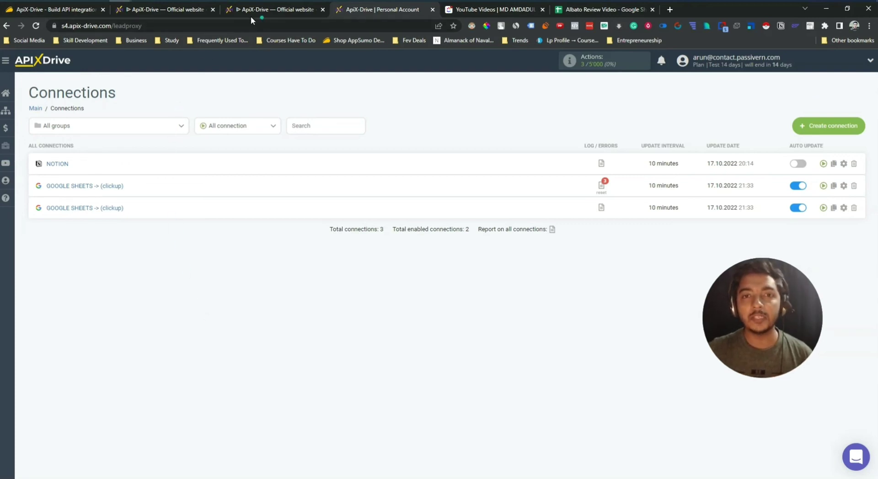
# Switch to the AppSumo page for ApiX-Drive and review the product's headline and overview
pyautogui.click(31, 10)
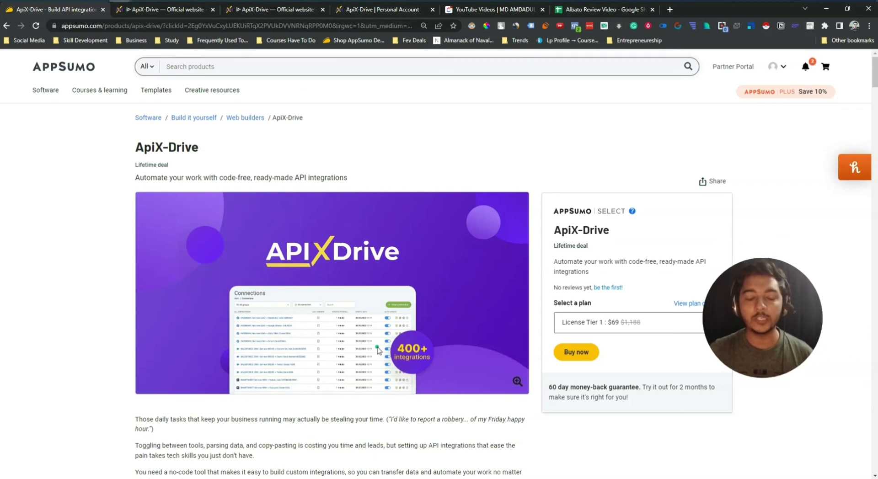
pyautogui.moveTo(135, 144); pyautogui.dragTo(223, 156)
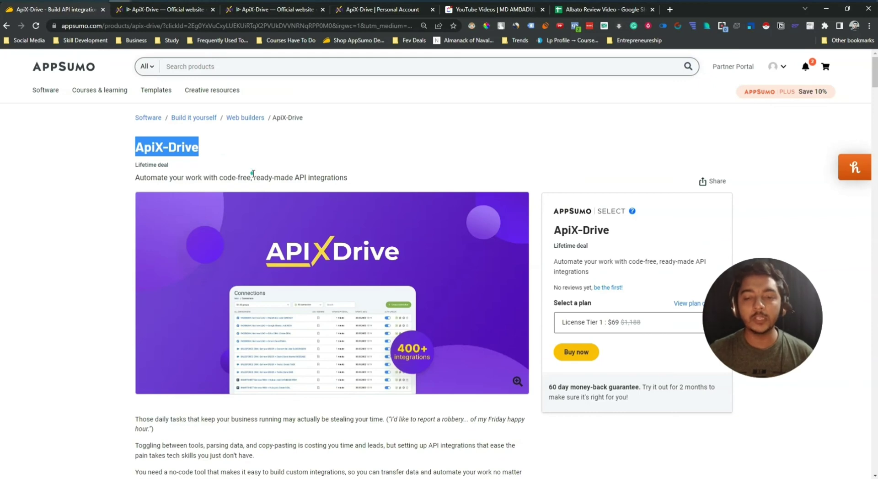
pyautogui.scroll(-3, 253, 173)
pyautogui.scroll(3, 253, 173)
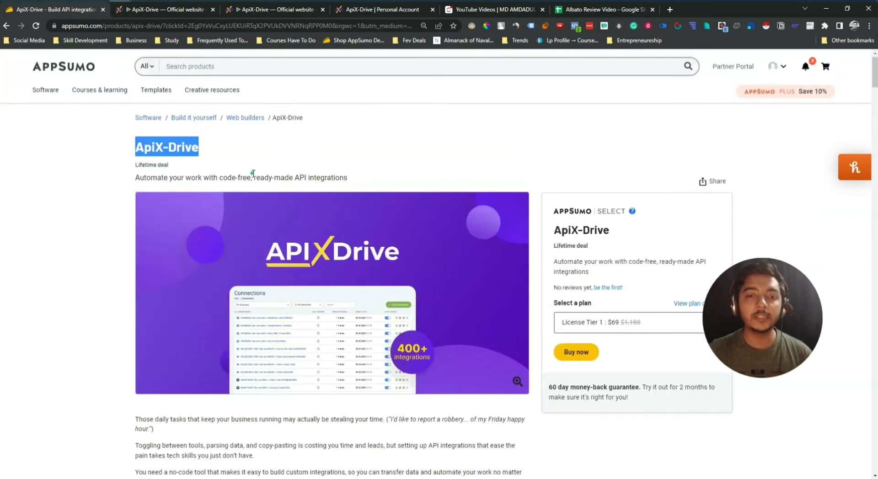
pyautogui.click(203, 171)
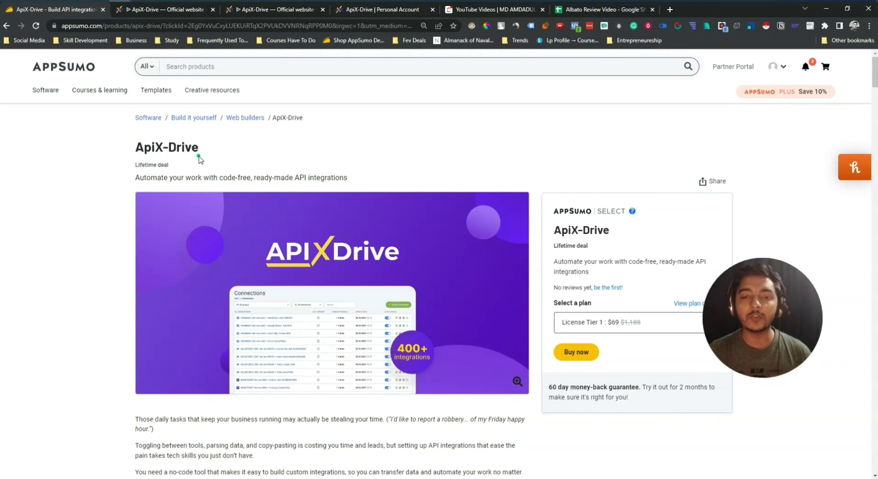
pyautogui.moveTo(134, 147); pyautogui.dragTo(222, 145)
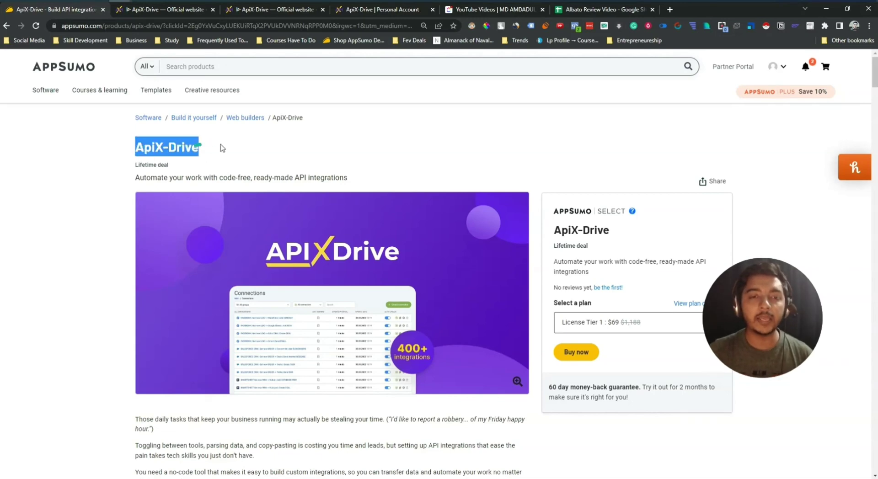
pyautogui.click(221, 146)
pyautogui.scroll(-15, 221, 146)
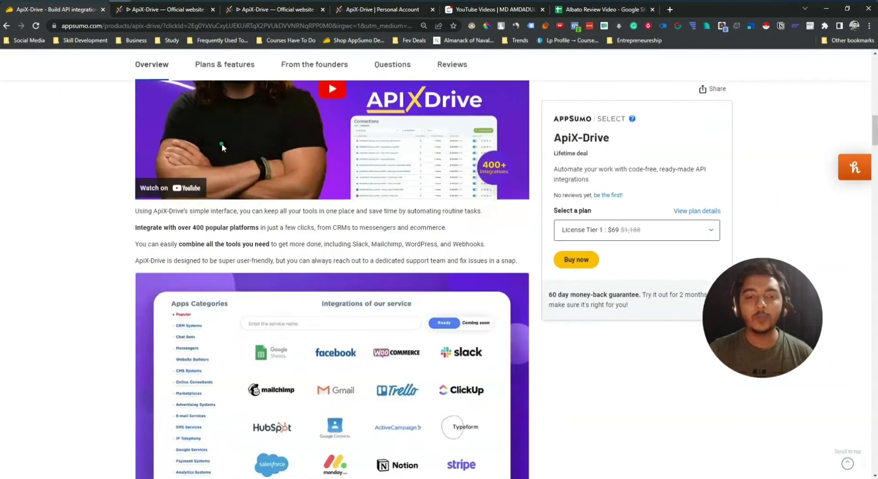
# Compare License Tiers 1, 2 and 3 of the lifetime deal and return to the product headline
pyautogui.scroll(-15, 222, 147)
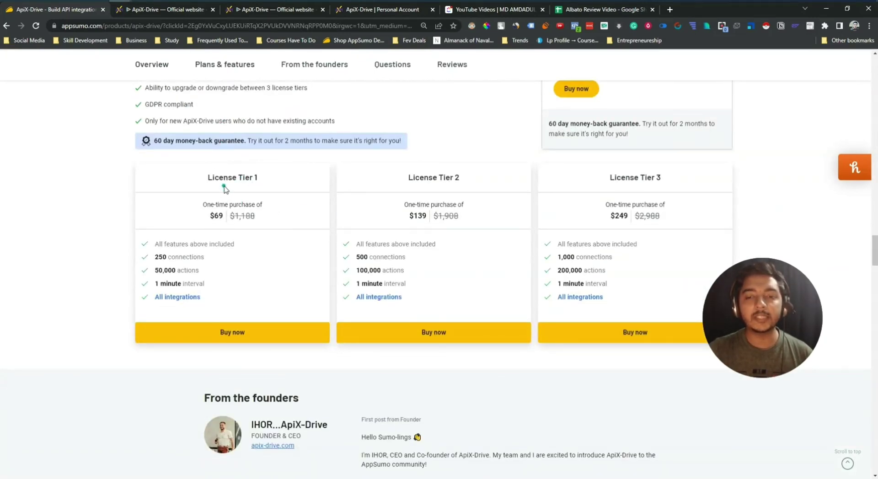
pyautogui.moveTo(204, 179); pyautogui.dragTo(288, 178)
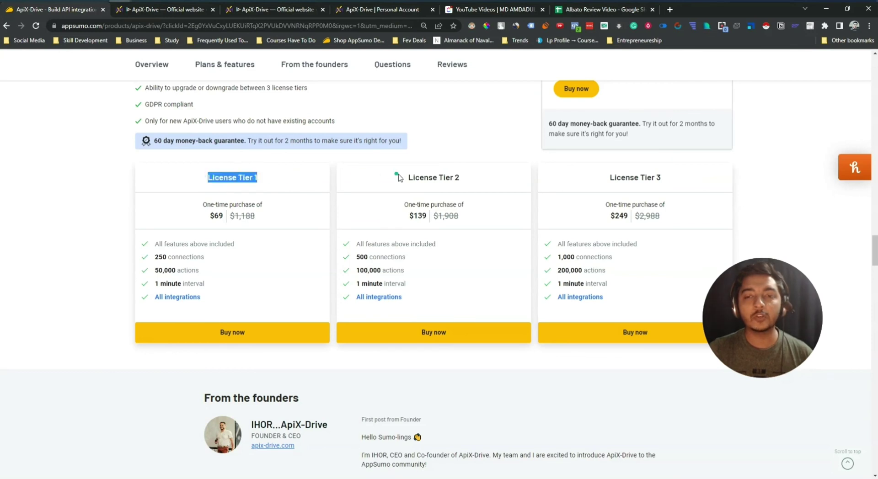
pyautogui.moveTo(397, 178); pyautogui.dragTo(497, 181)
pyautogui.moveTo(614, 178); pyautogui.dragTo(660, 181)
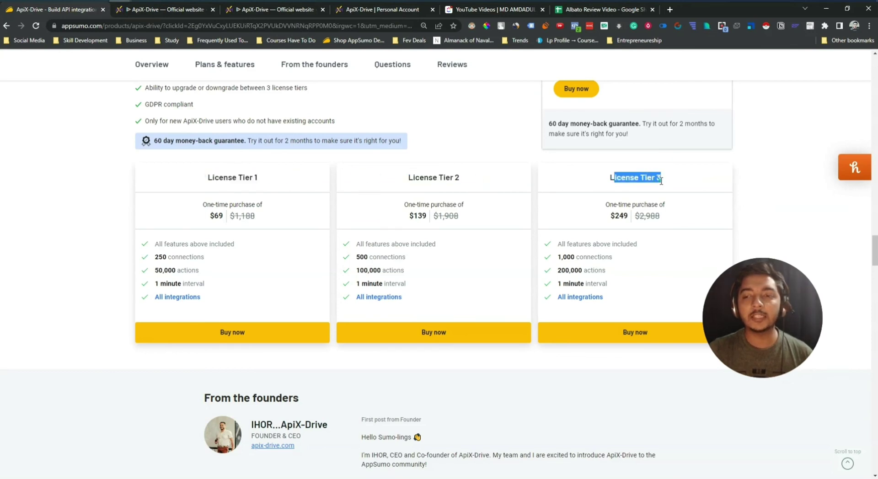
pyautogui.tripleClick(661, 181)
pyautogui.click(661, 181)
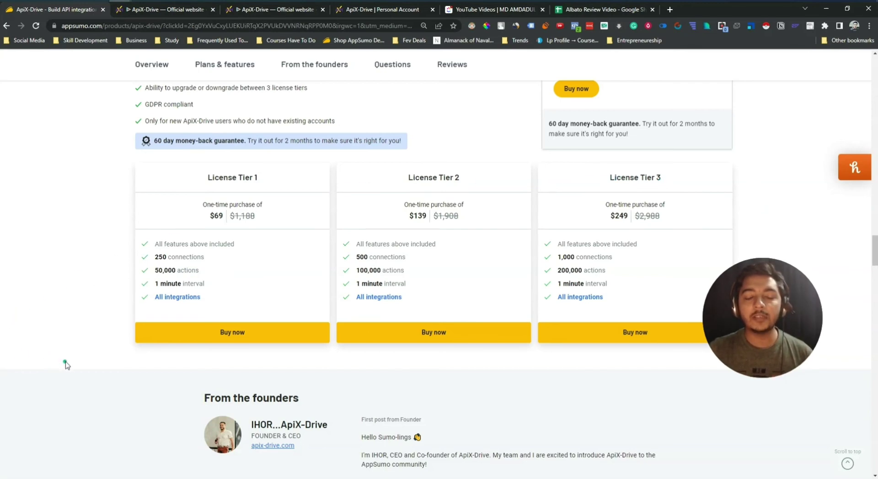
pyautogui.scroll(15, 86, 215)
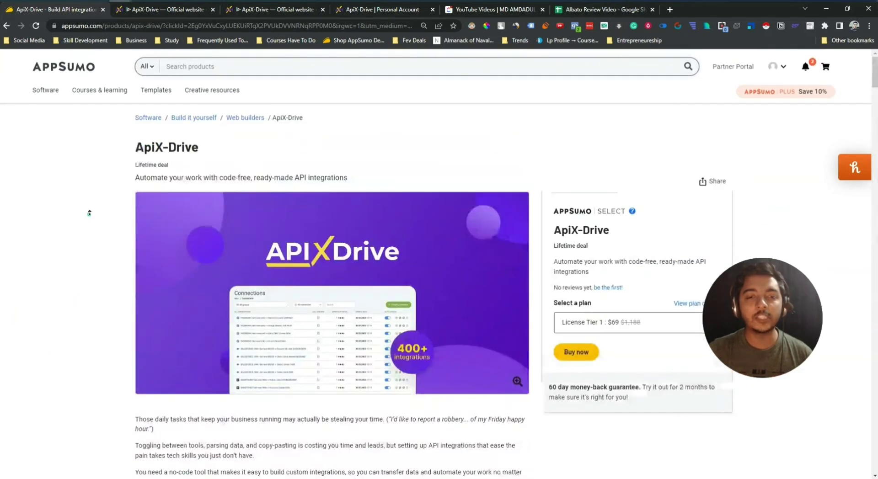